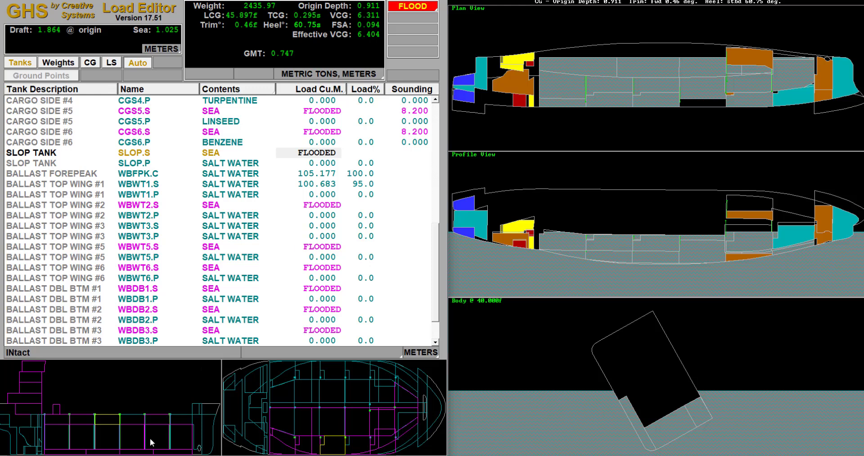
- Select ballast tank WBWT3.S and flood it with sea water
left_click(136, 423)
left_click(137, 423)
left_click(137, 423)
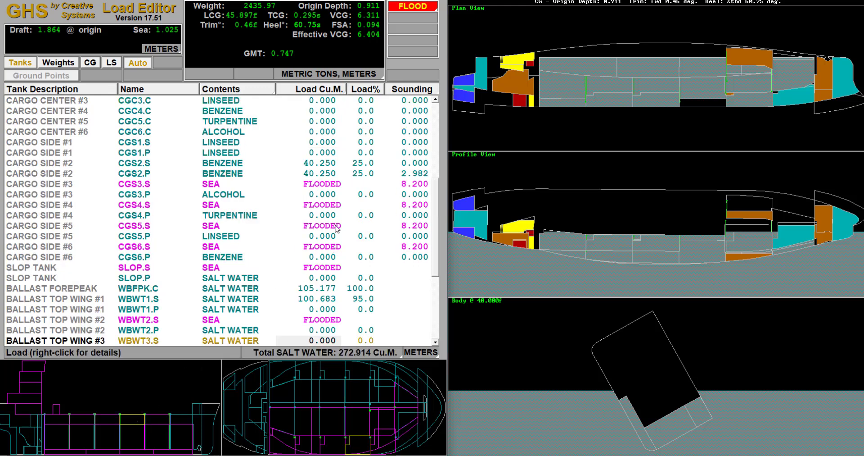
right_click(331, 345)
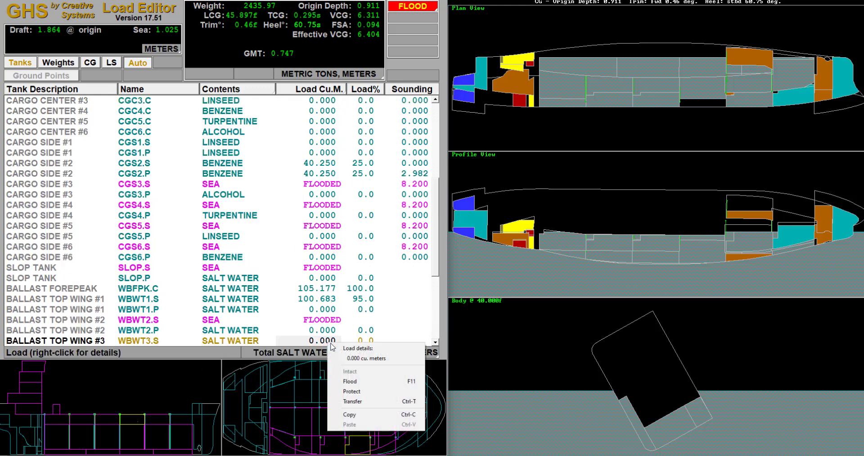
left_click(355, 381)
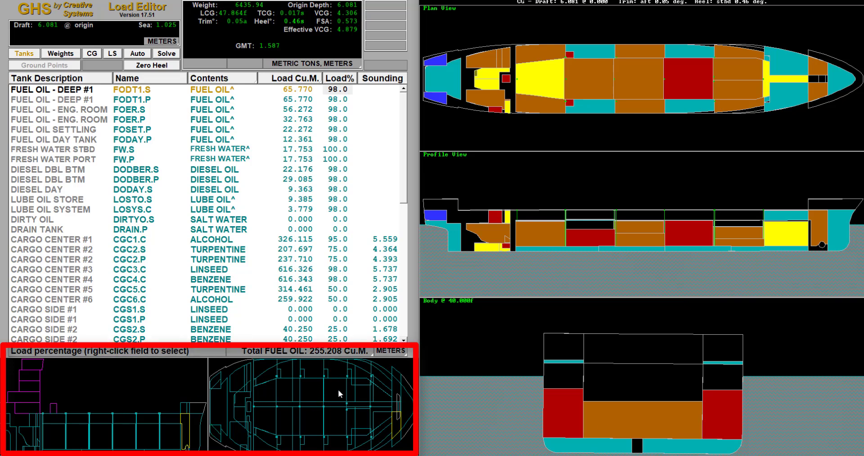
- Inspect WBWT1.S's load options without changing them, then switch on Auto solving
left_click(160, 421)
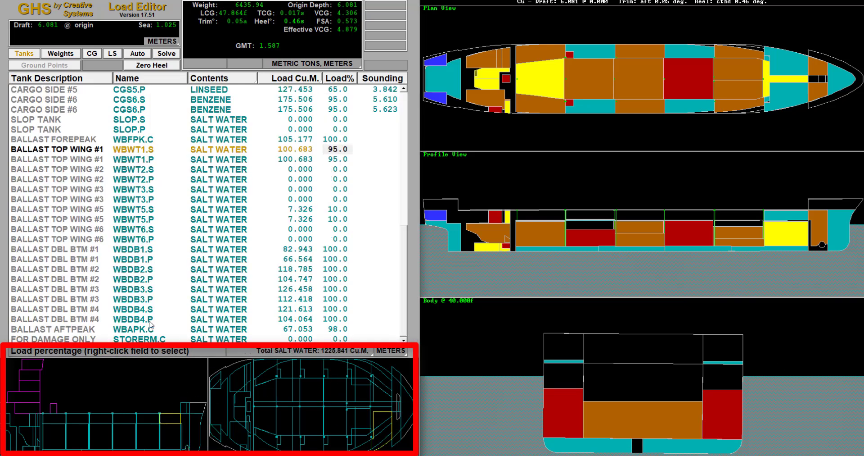
right_click(292, 147)
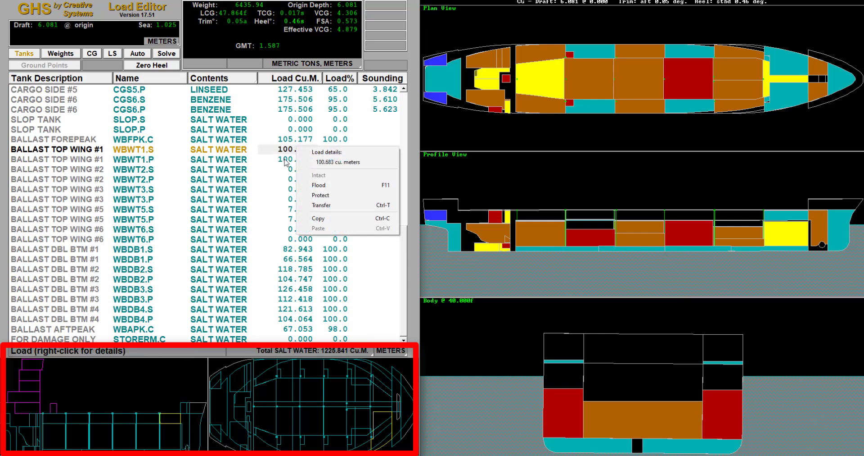
left_click(153, 385)
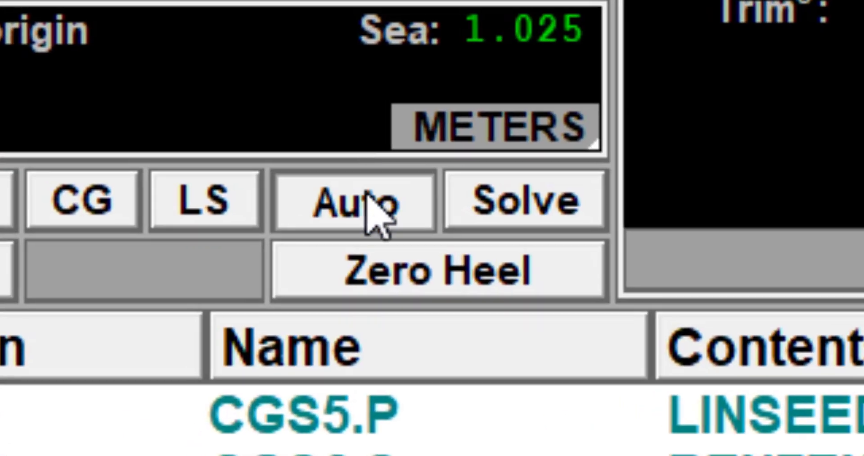
left_click(366, 194)
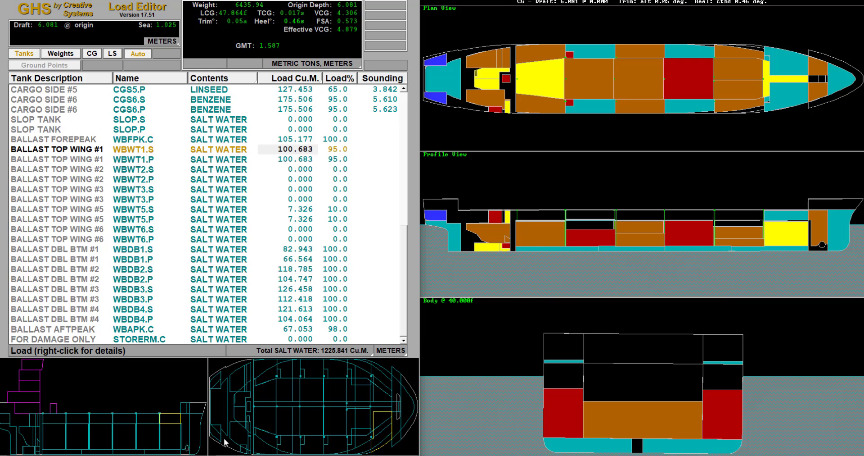
- Flood ballast forepeak WBFPK.C with sea water, giving GMT 1.649 and 0.45° starboard heel
left_click(195, 433)
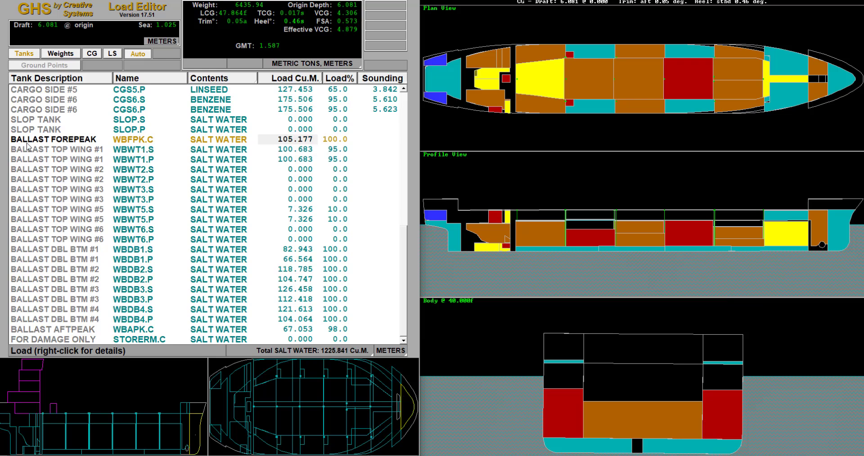
right_click(270, 143)
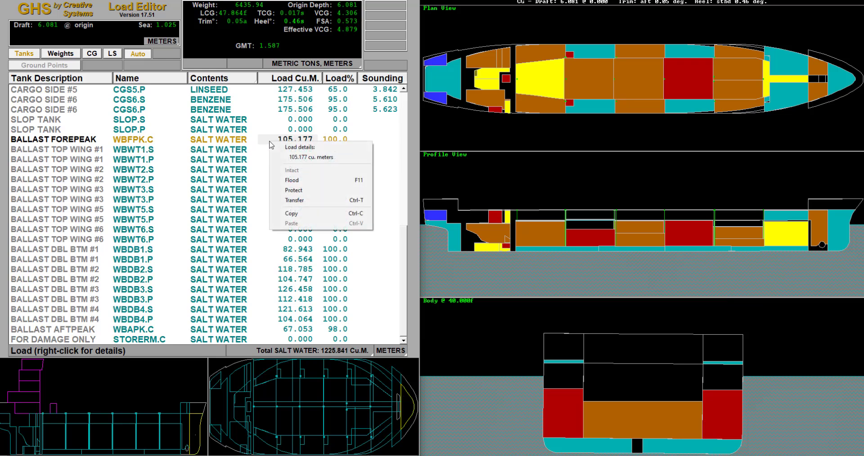
left_click(291, 179)
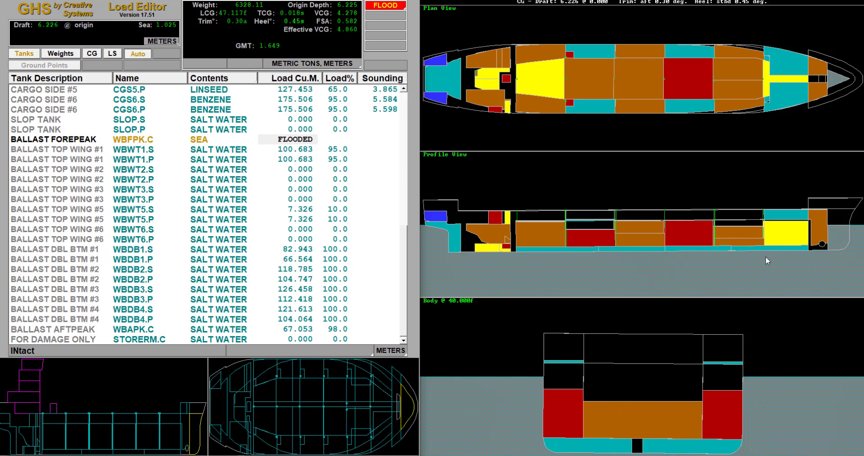
left_click(170, 452)
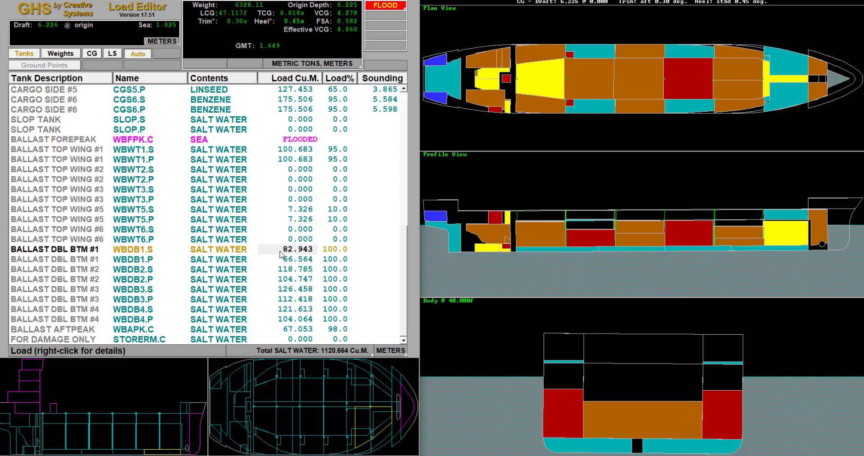
- Flood double-bottom tanks WBDB1.S, WBDB1.P, WBDB2.S and WBDB2.P with sea water
right_click(280, 251)
left_click(302, 290)
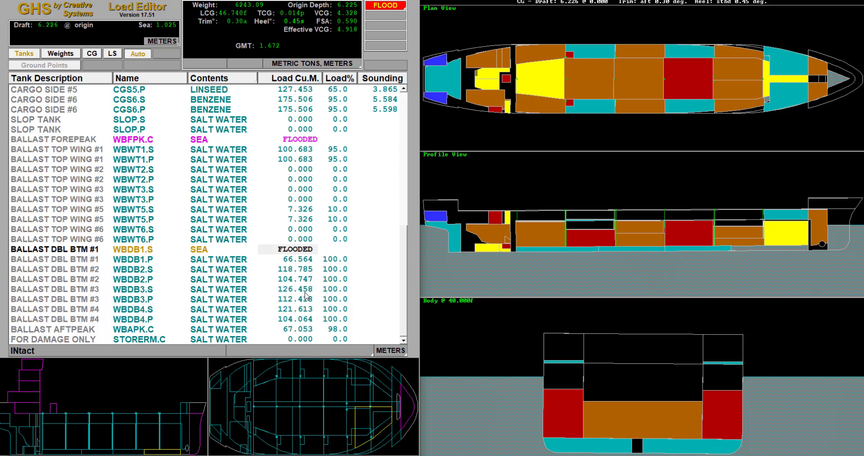
key("Down")
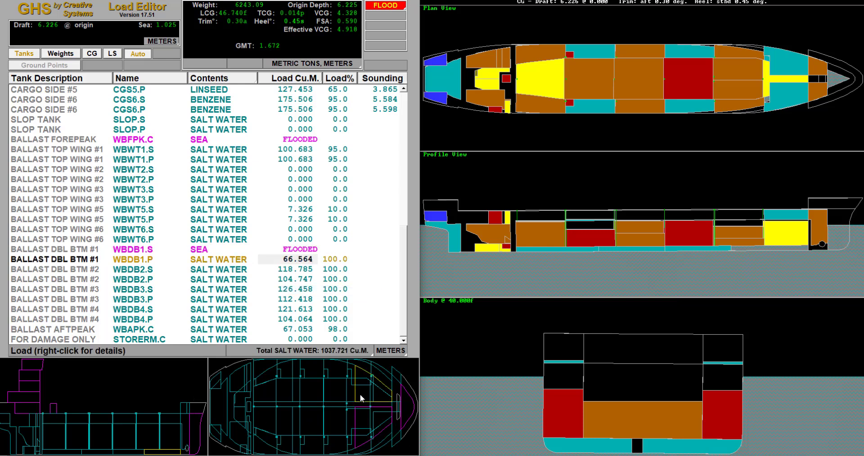
right_click(304, 260)
left_click(325, 299)
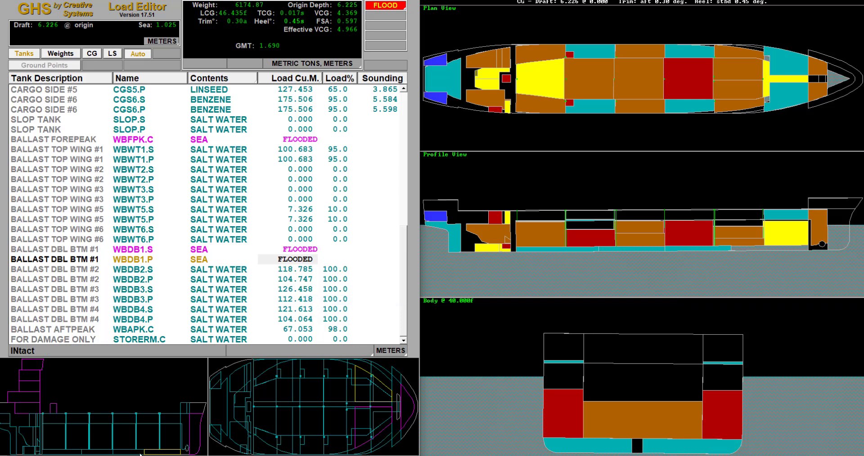
key("Down")
right_click(299, 270)
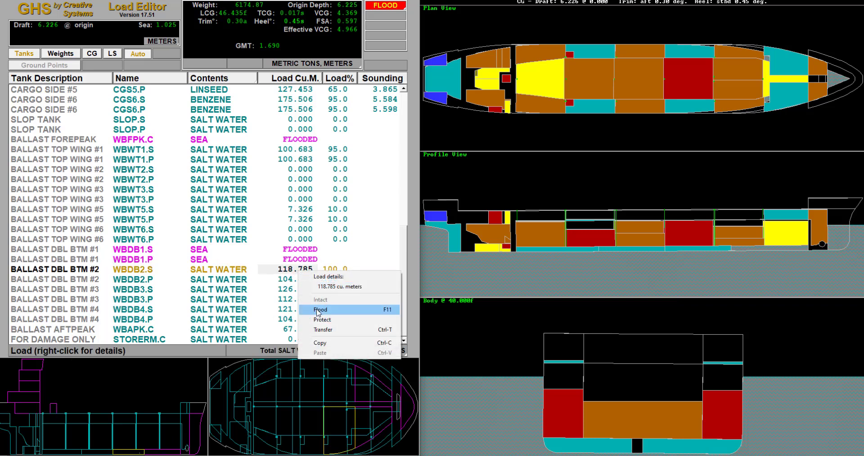
left_click(321, 310)
key("Down")
right_click(292, 279)
left_click(313, 316)
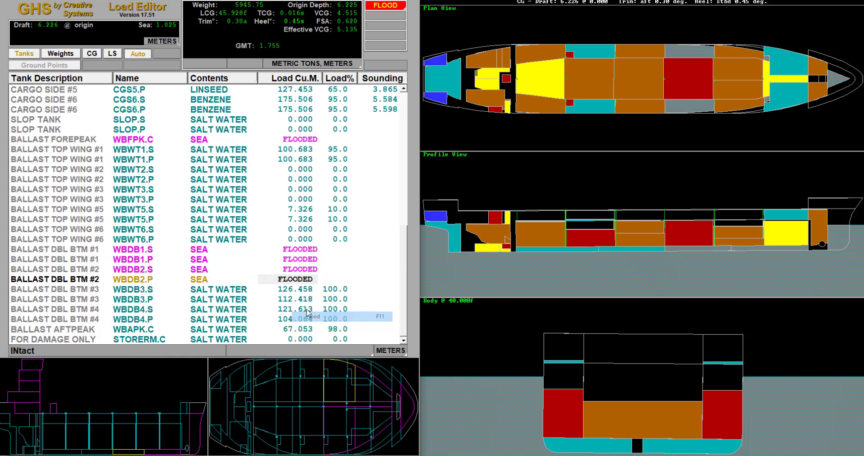
- Flood double-bottom tanks WBDB3.S and WBDB3.P, dropping GMT to 1.031
key("Down")
right_click(301, 290)
left_click(321, 329)
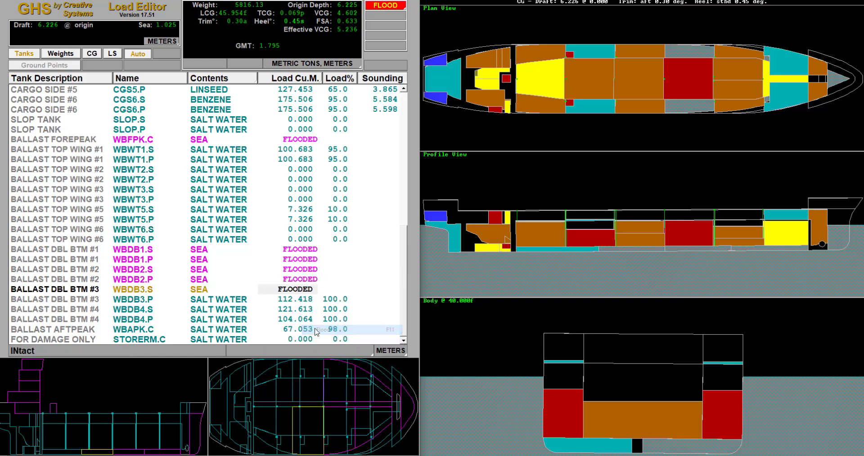
key("Down")
right_click(298, 299)
left_click(320, 337)
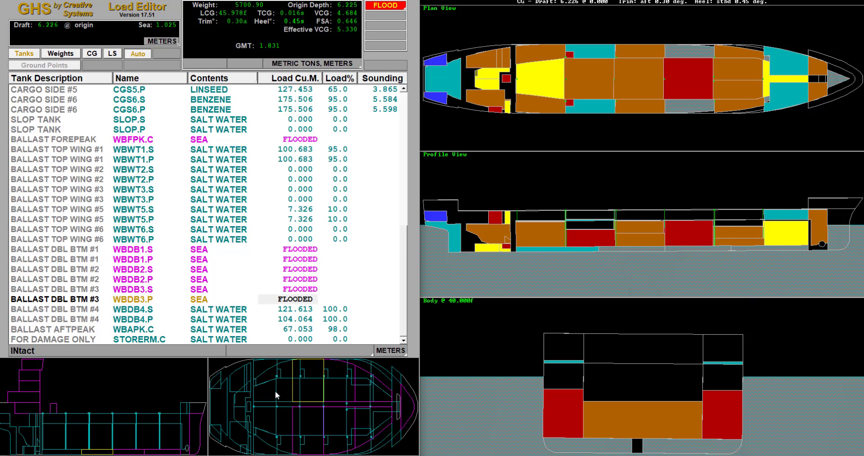
left_click(172, 435)
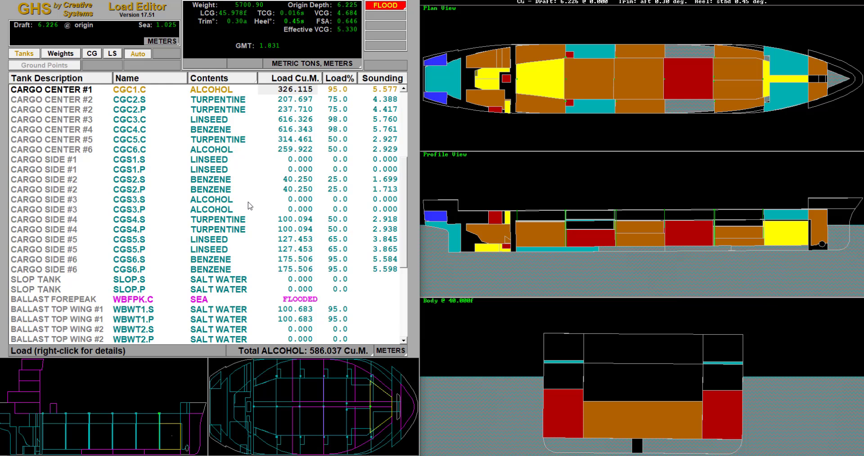
- Flood cargo tanks CGC1.C, CGC2.S and CGC2.P with sea, raising GMT to 2.003
right_click(294, 95)
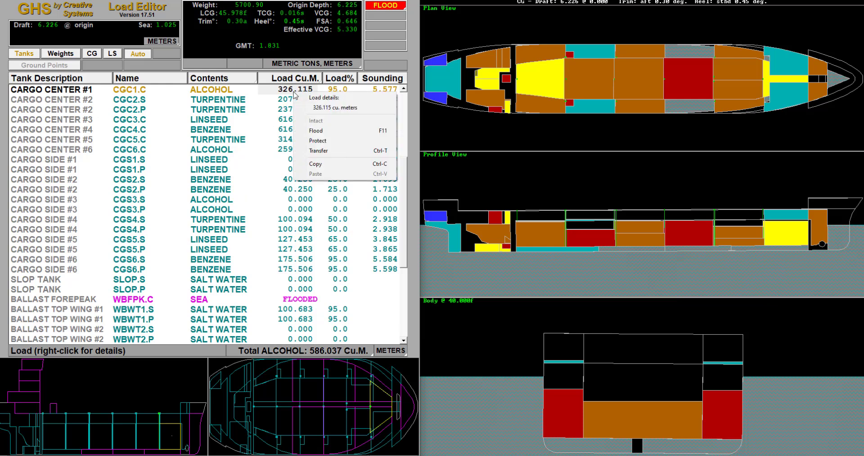
left_click(317, 130)
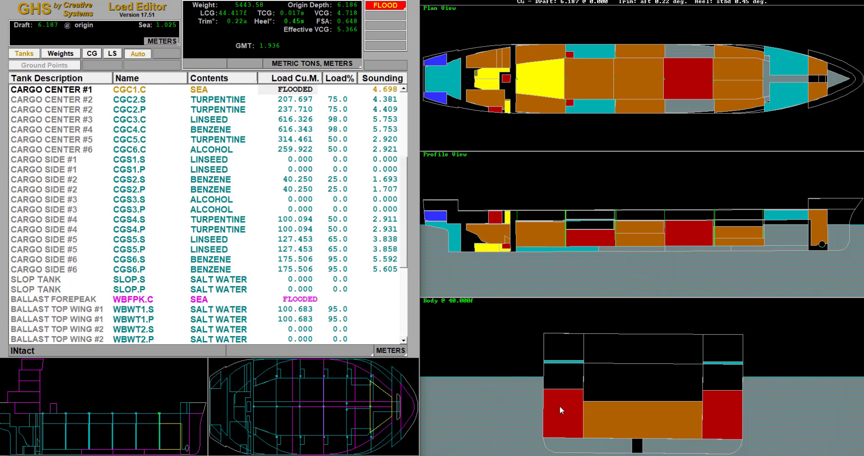
left_click(286, 100)
right_click(286, 102)
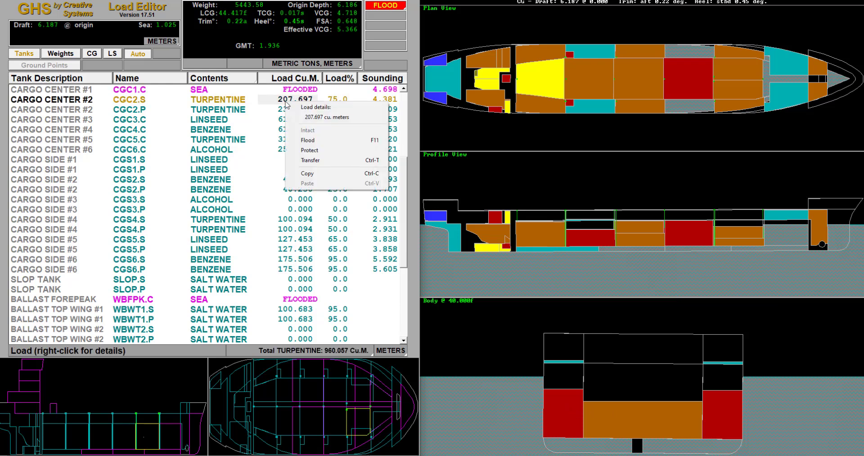
left_click(317, 141)
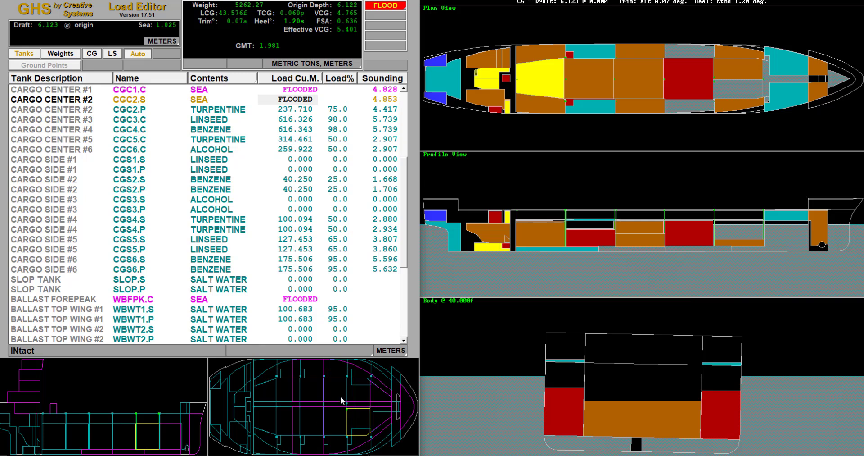
key("Down")
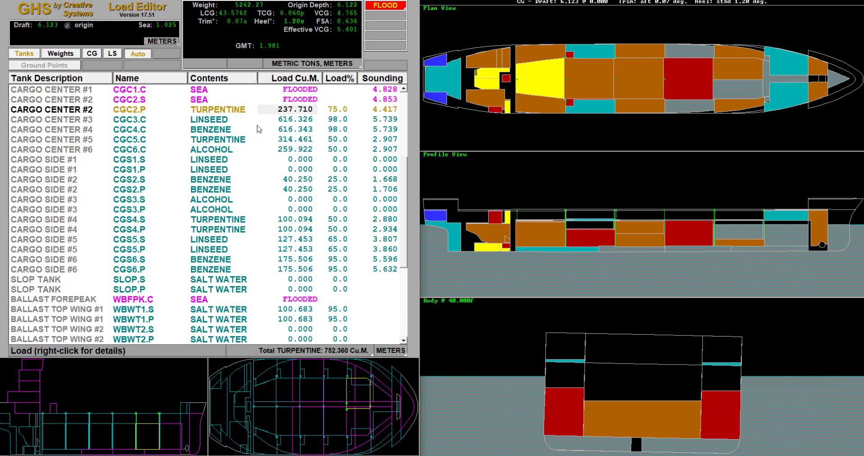
right_click(288, 112)
left_click(302, 152)
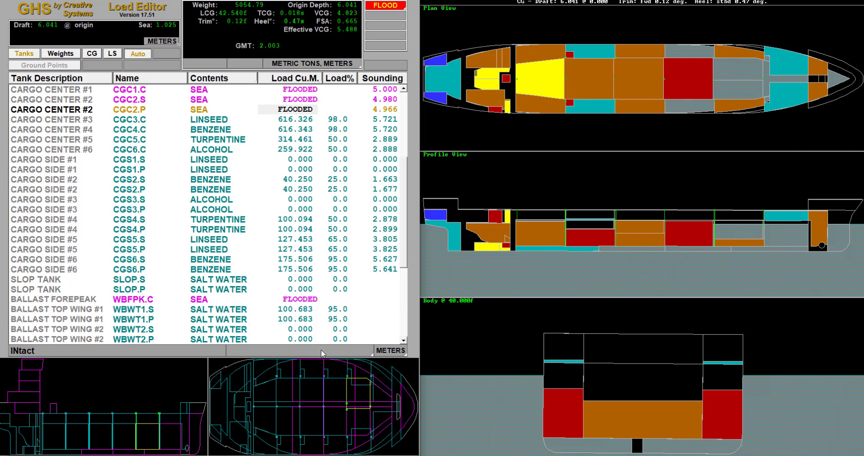
left_click(344, 408)
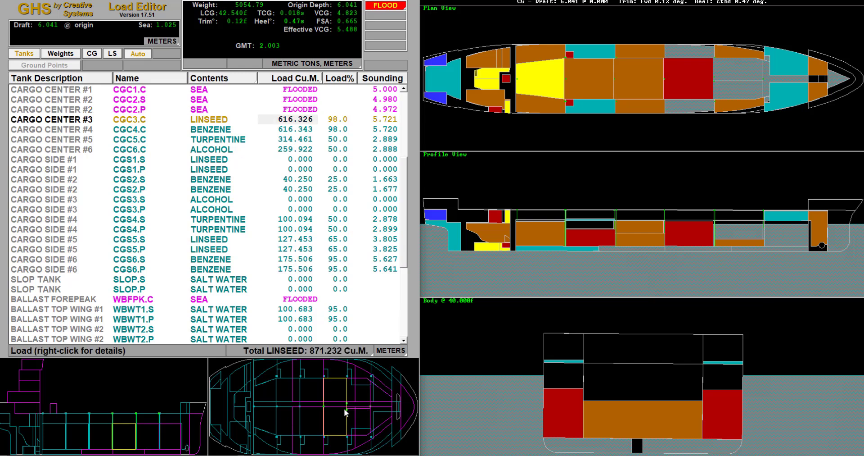
- Flood cargo tanks CGC3.C and CGS2.P with sea, producing 3.51° port heel
right_click(299, 122)
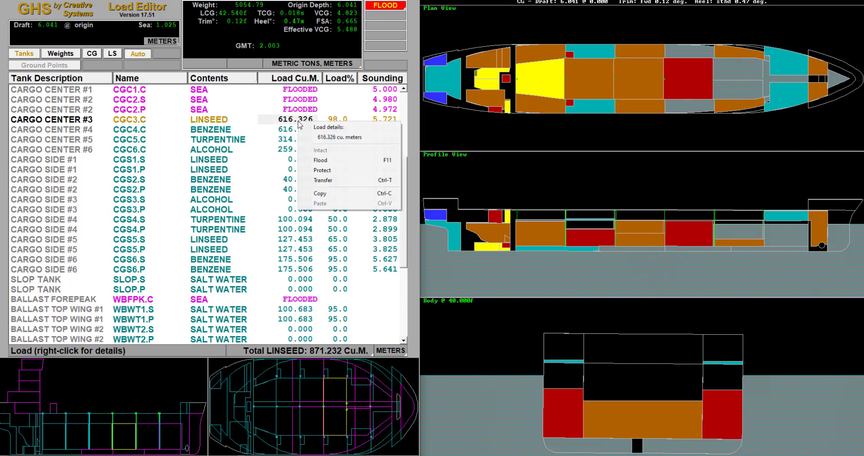
left_click(321, 160)
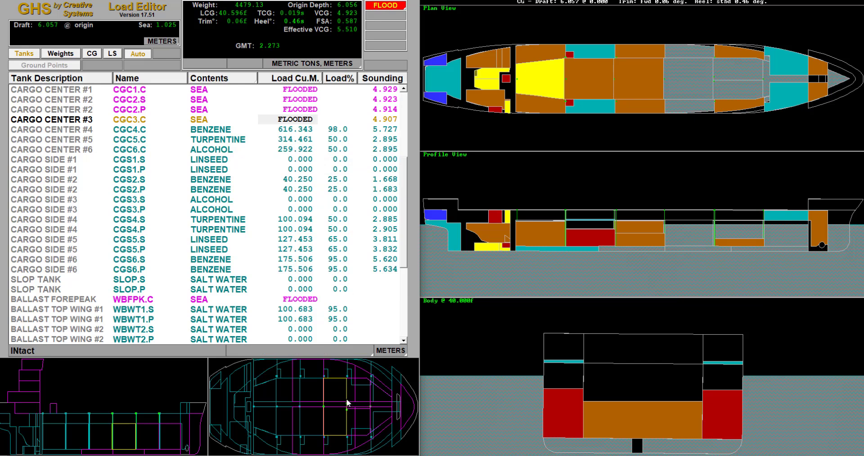
left_click(352, 441)
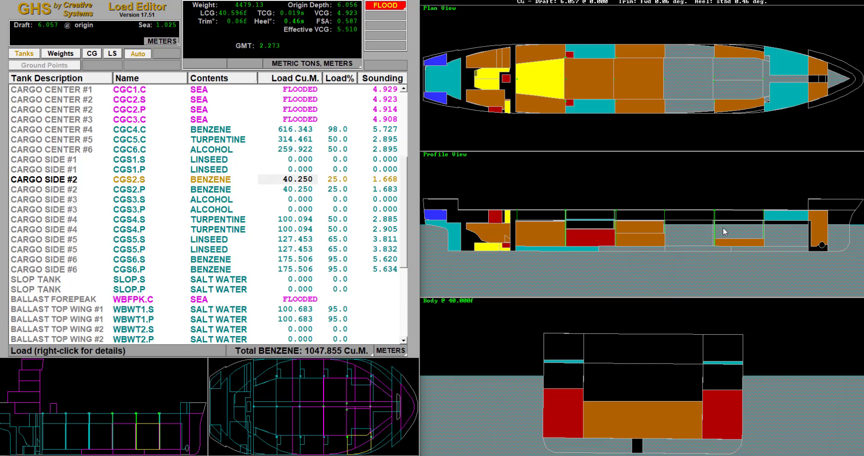
left_click(363, 372)
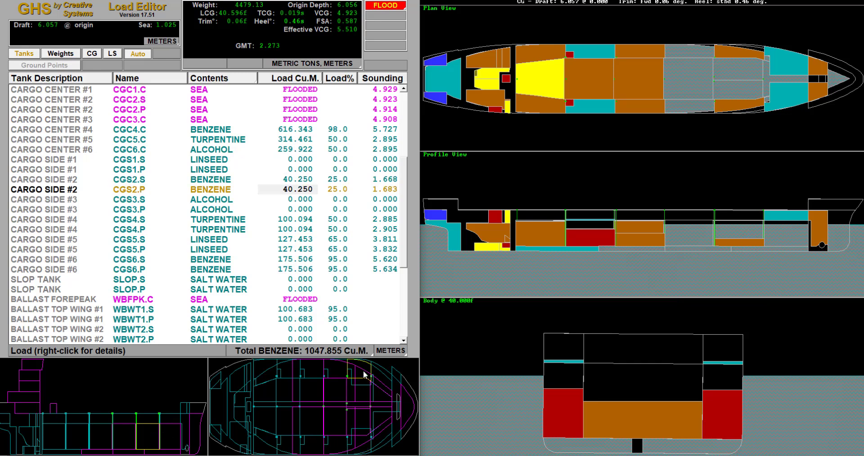
right_click(302, 188)
left_click(320, 226)
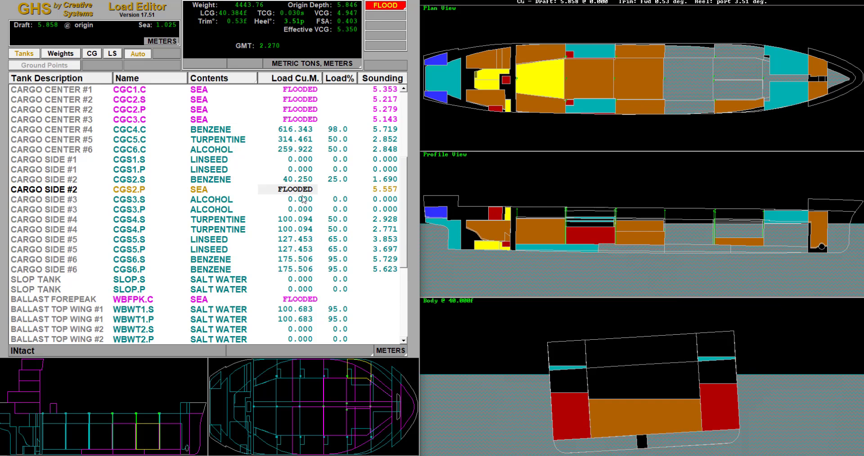
left_click(355, 444)
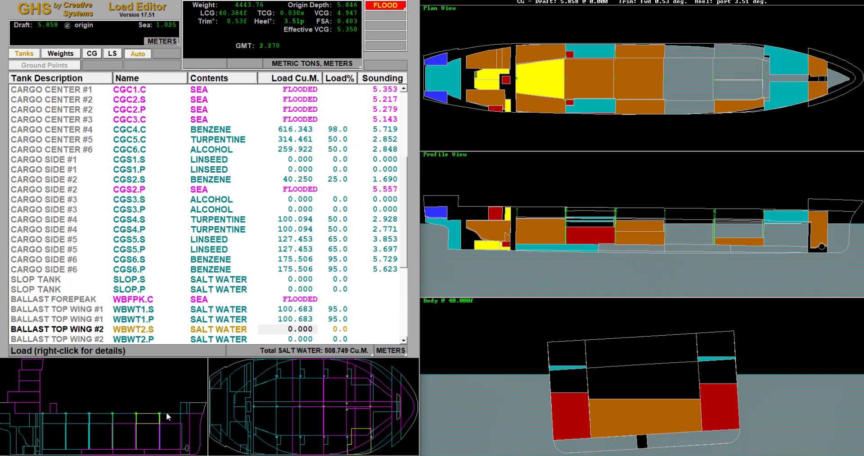
- Flood cargo side tank CGS2.S, correcting heel to 0.57° starboard with GMT 1.899
left_click(158, 439)
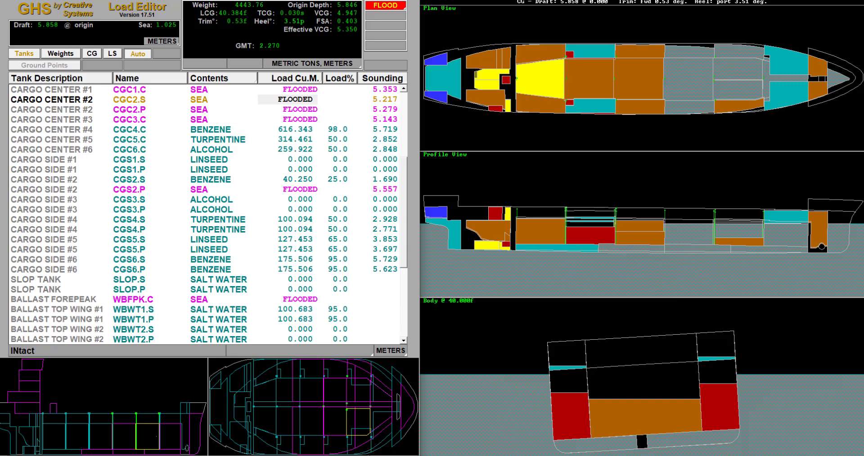
left_click(349, 446)
right_click(308, 90)
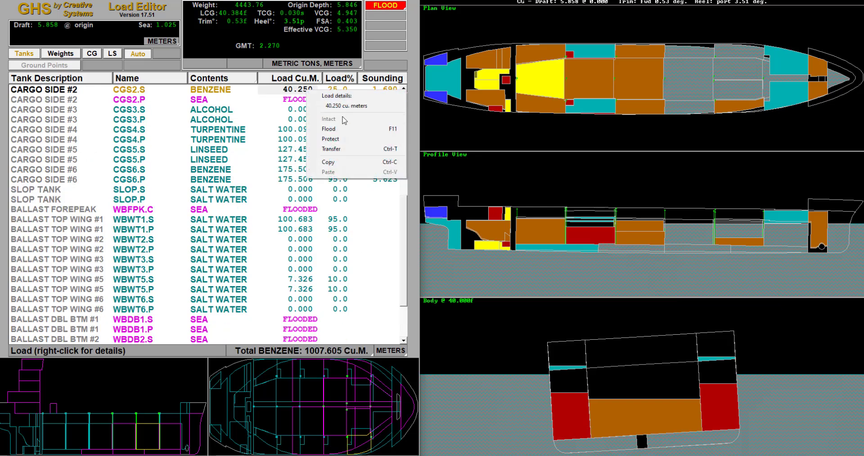
left_click(345, 129)
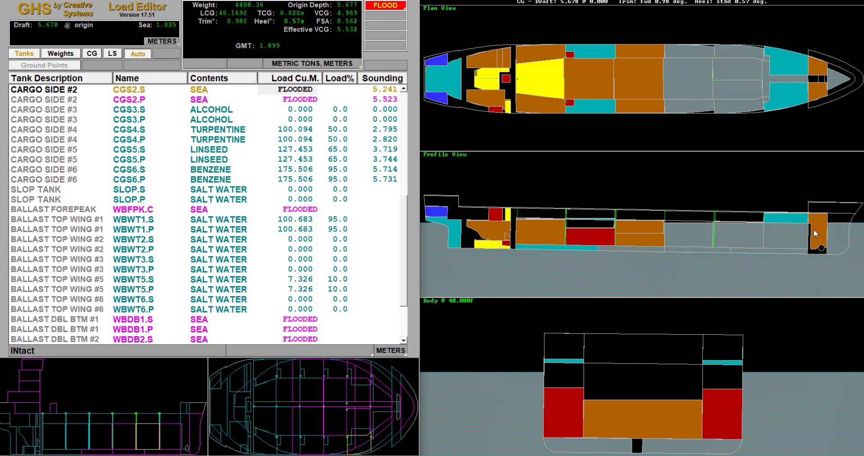
left_click(189, 434)
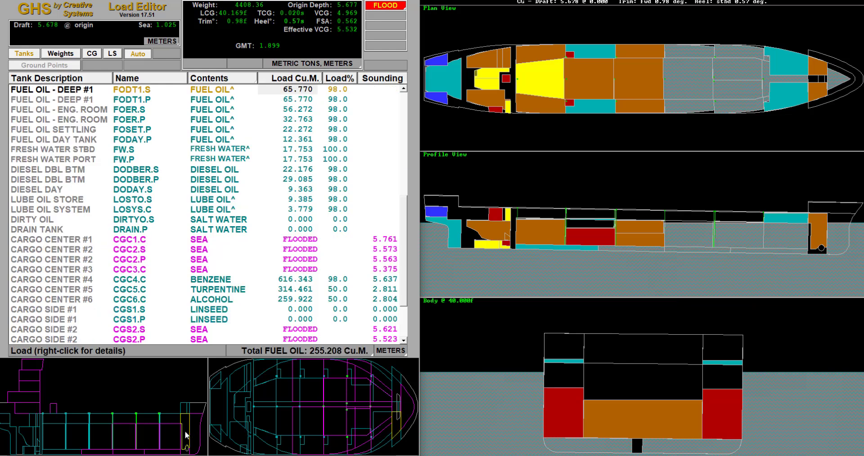
- Flood fuel oil deep tank FODT1.S with sea, reducing heel to 0.19° starboard
right_click(293, 88)
left_click(316, 127)
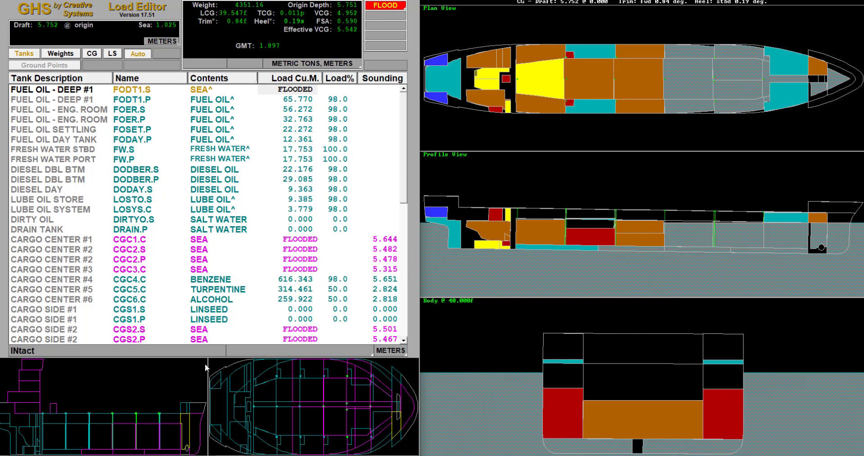
left_click(176, 419)
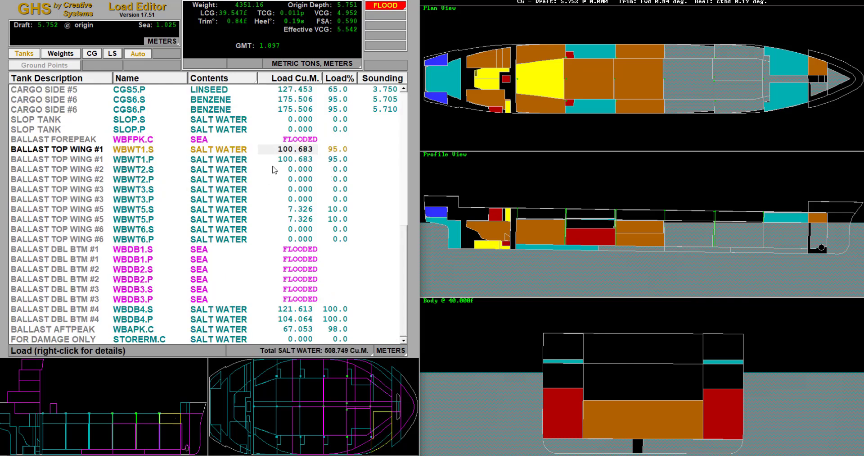
- Flood top wing tanks WBWT1.S and WBWT1.P, then revert both to salt water
right_click(302, 141)
right_click(297, 149)
left_click(316, 187)
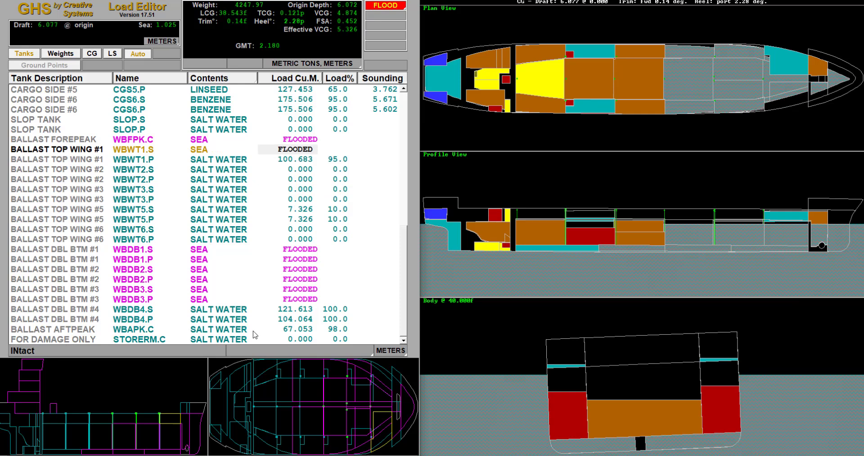
left_click(285, 158)
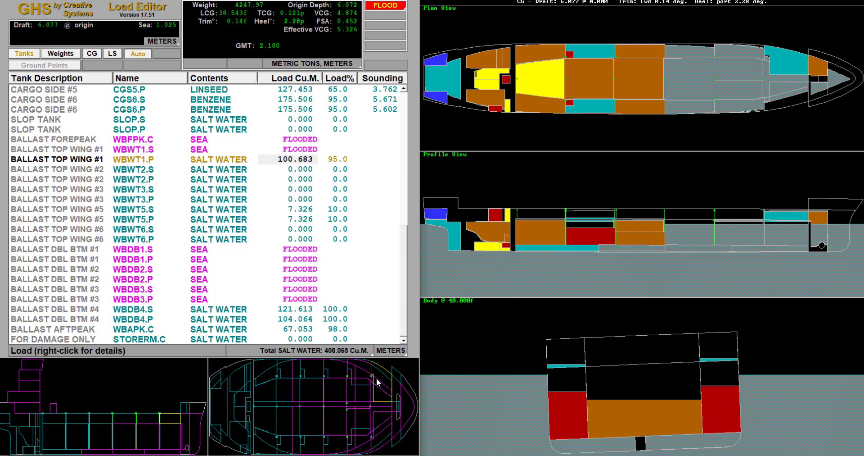
right_click(286, 160)
left_click(311, 196)
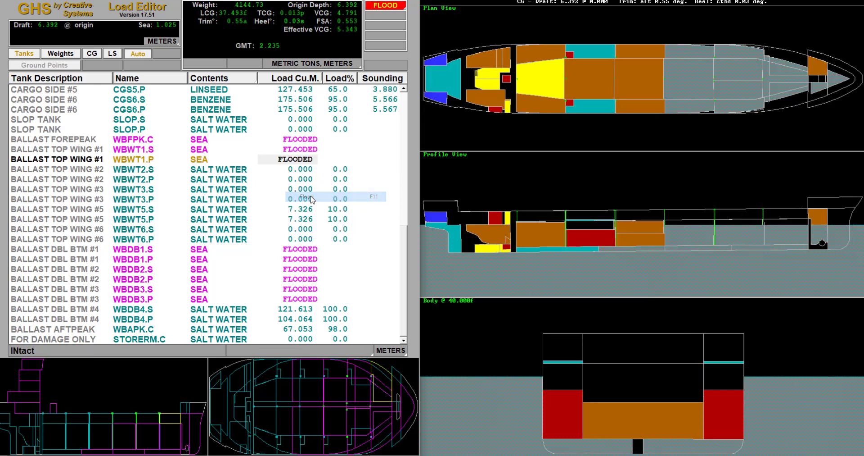
left_click(801, 217)
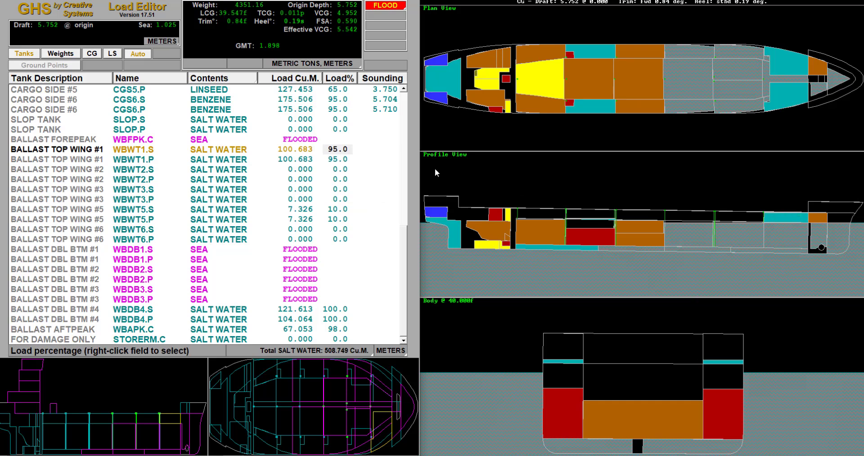
- Set WBWT1.S and WBWT1.P Load% to 100%, giving GMT 1.951
right_click(341, 149)
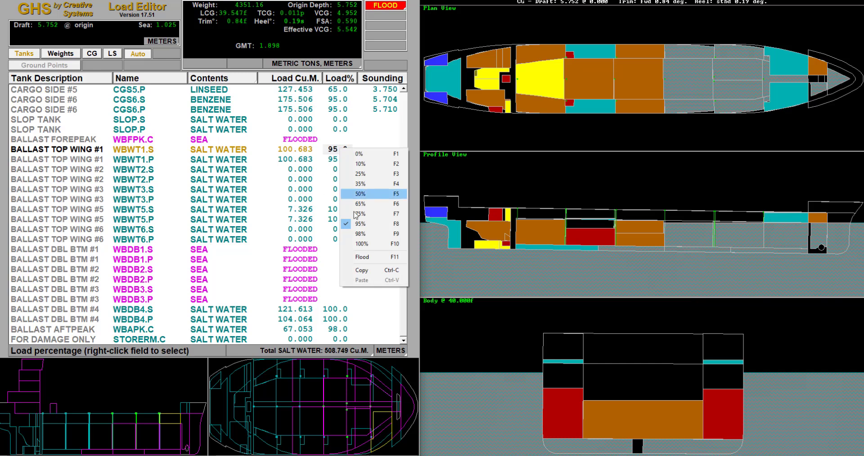
left_click(362, 243)
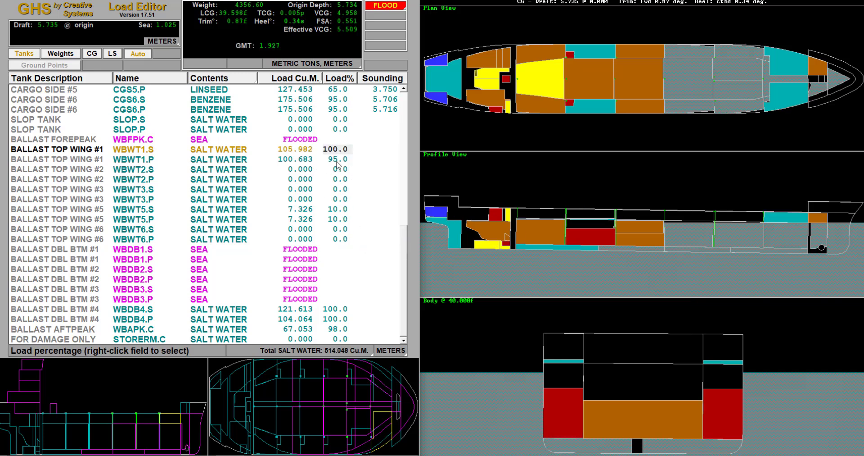
right_click(341, 159)
left_click(360, 258)
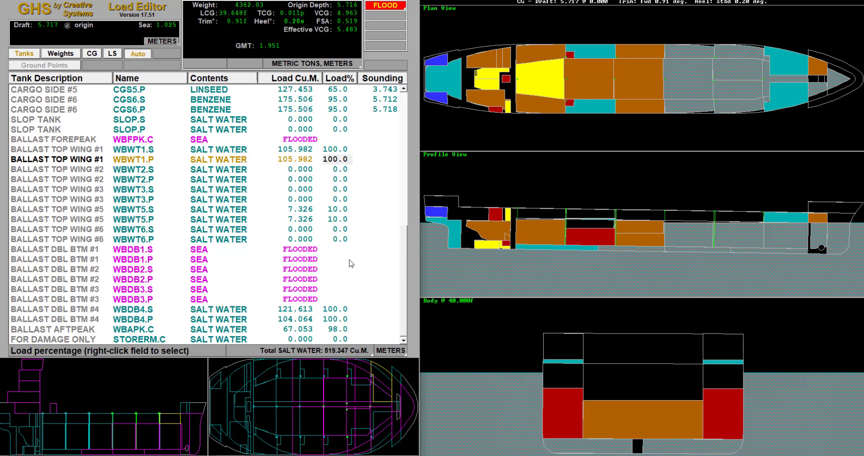
left_click(108, 433)
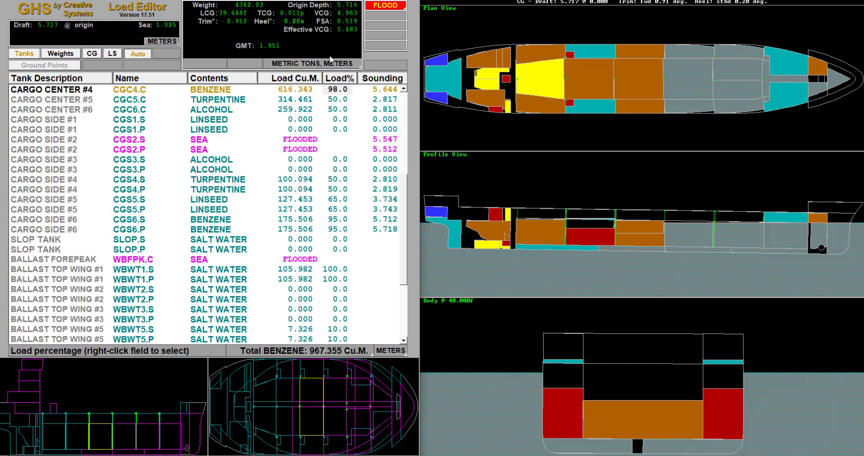
- Fill cargo tank CGC4.C to 100% and flood it with sea, raising GMT to 2.294
right_click(344, 91)
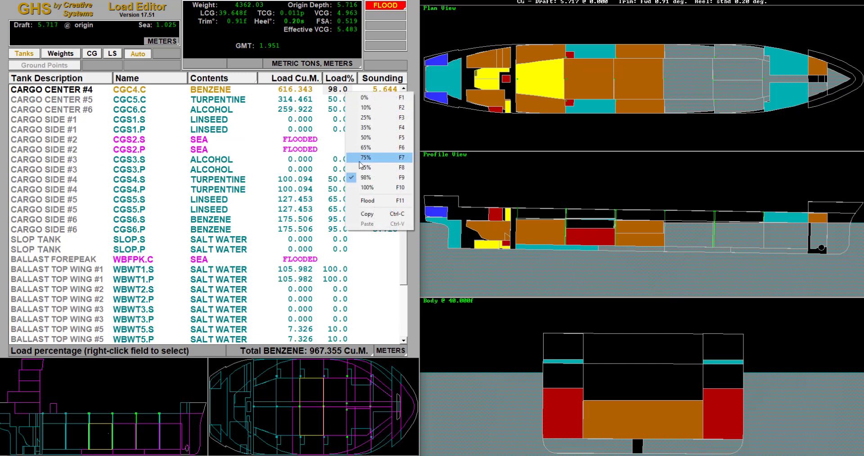
left_click(367, 187)
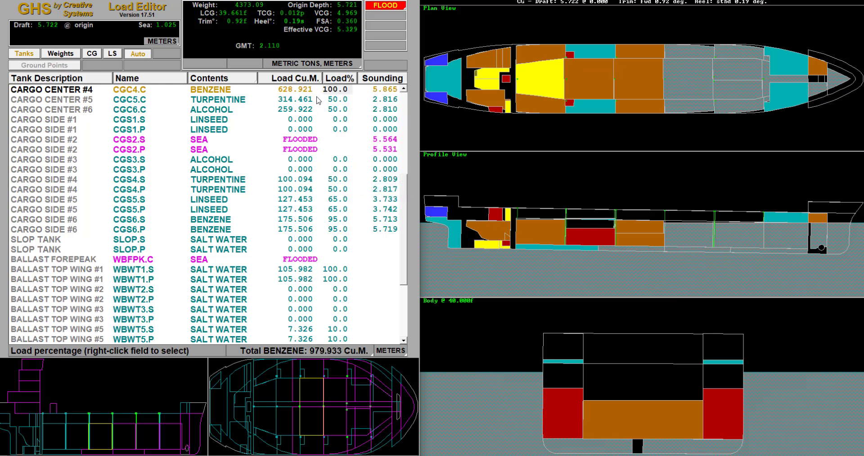
right_click(311, 95)
left_click(325, 134)
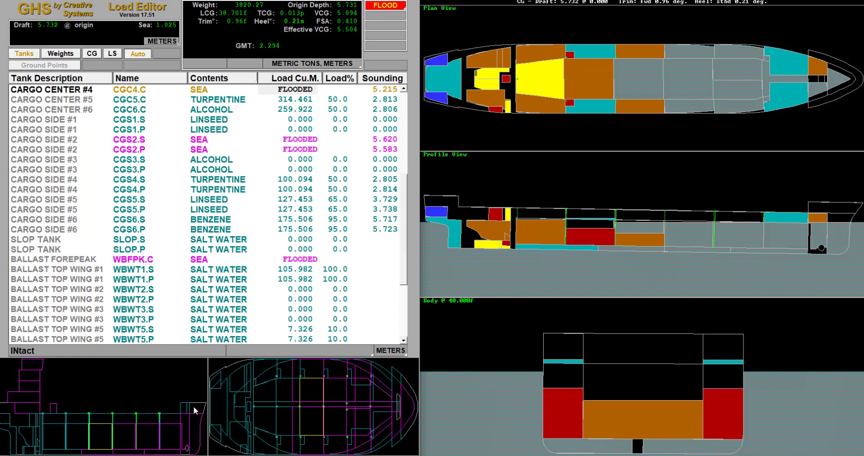
- Select tanks CGC5.C, WBDB3.S and WBDB3.P in the plan drawing
left_click(292, 425)
left_click(309, 422)
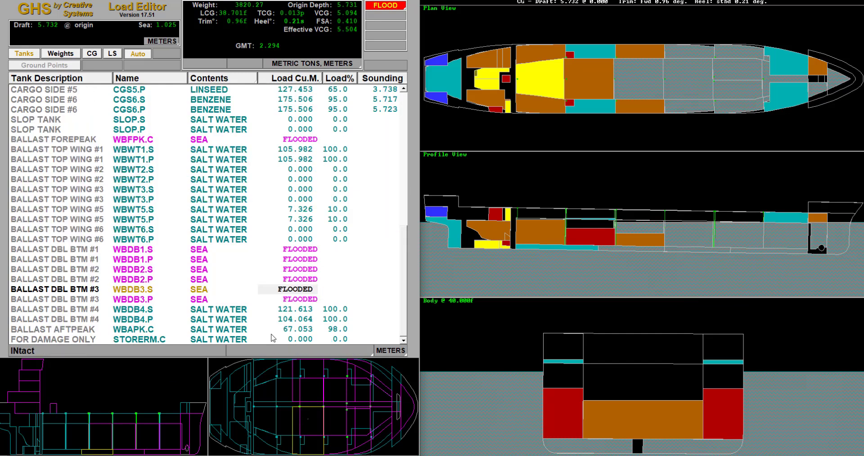
left_click(293, 385)
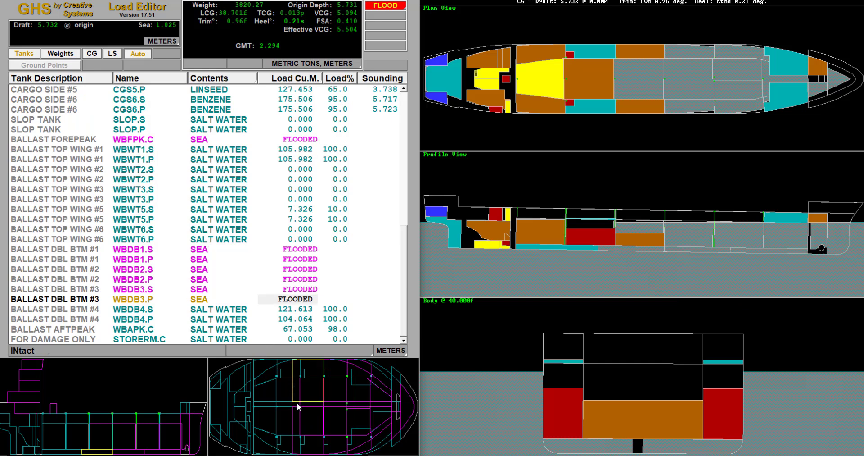
left_click(297, 405)
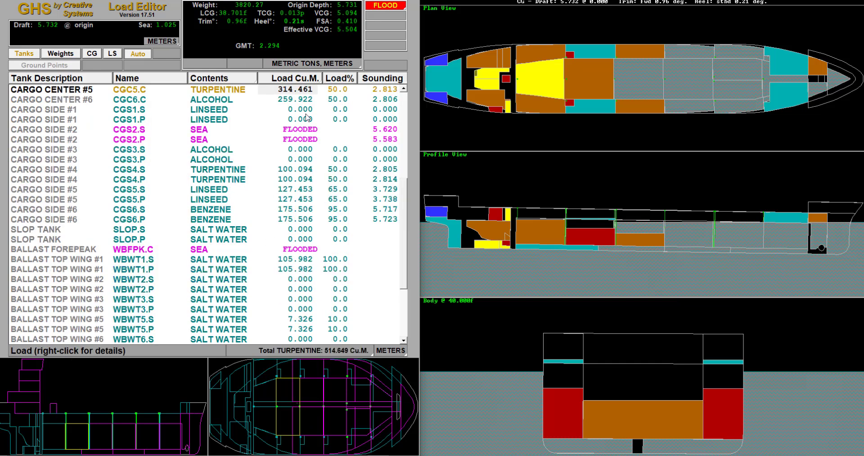
- Flood cargo centre tank CGC5.C and both cargo side #5 tanks, CGS5.S and CGS5.P
right_click(293, 90)
left_click(317, 130)
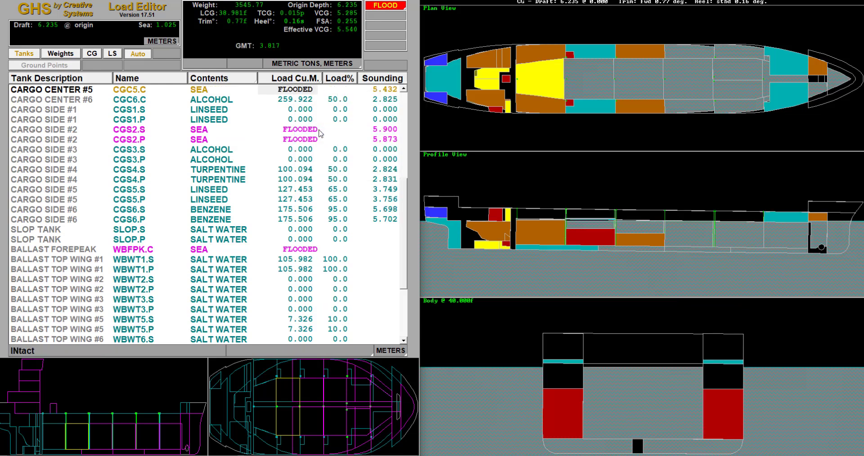
left_click(283, 442)
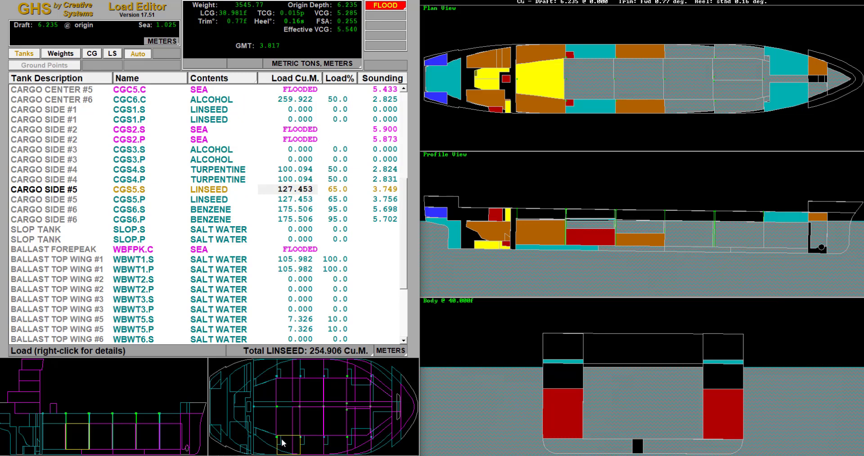
right_click(295, 193)
left_click(323, 232)
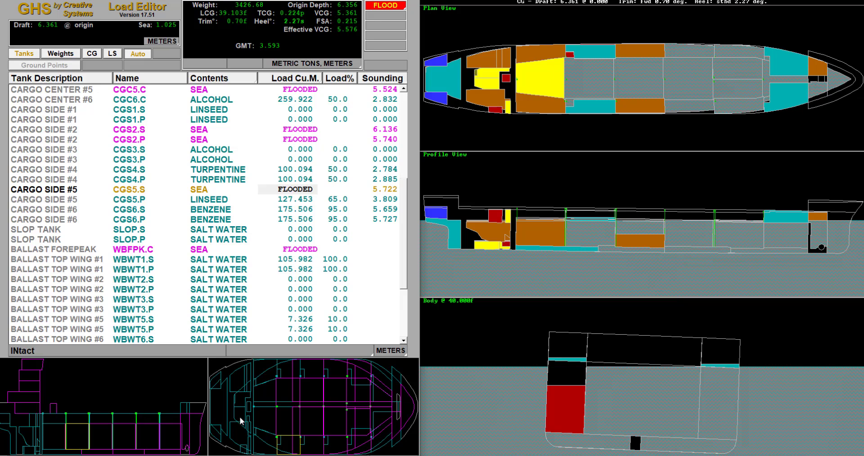
key("Down")
right_click(294, 200)
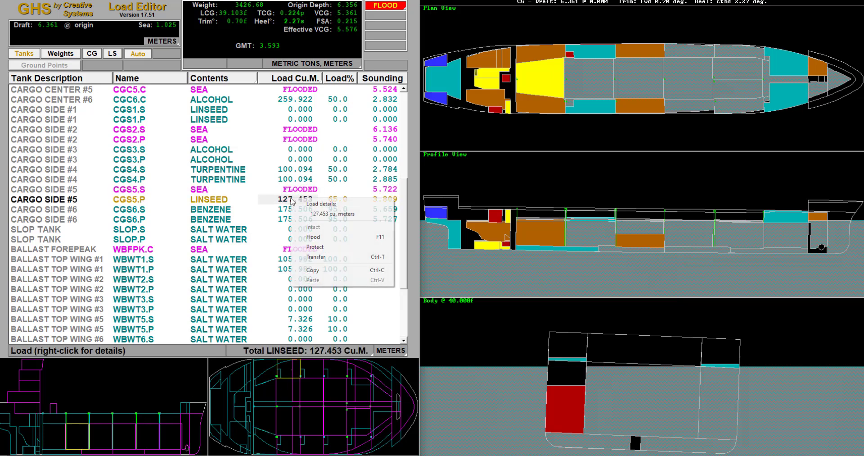
left_click(309, 239)
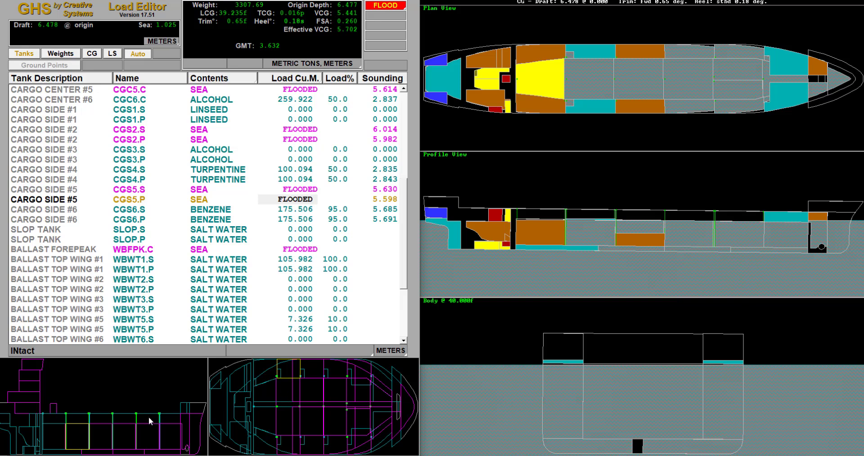
- Flood cargo side #6 tanks CGS6.S and CGS6.P so each reads SEA / FLOODED
left_click(61, 435)
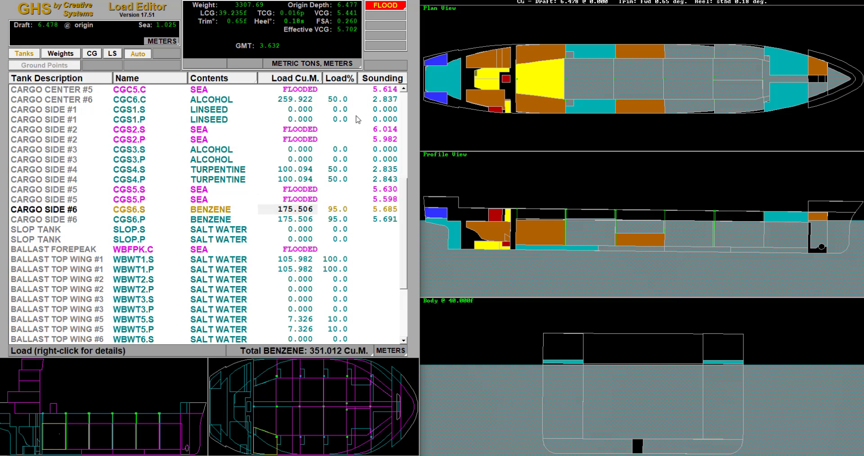
right_click(304, 210)
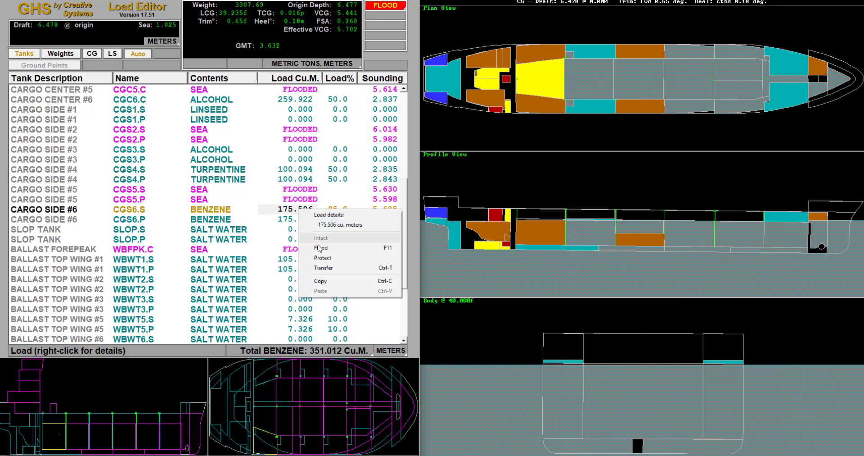
left_click(318, 249)
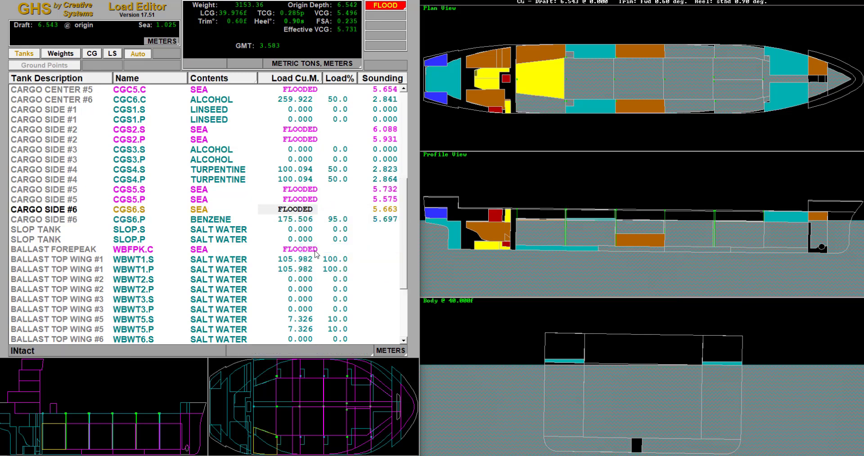
left_click(266, 373)
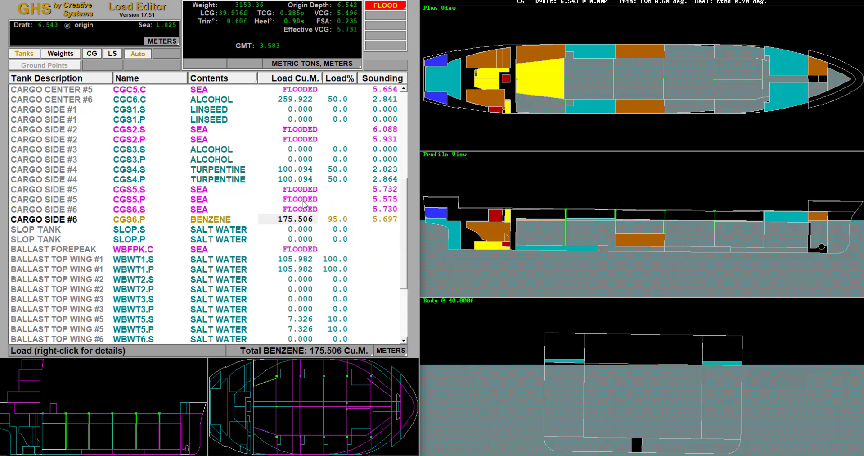
right_click(299, 220)
left_click(316, 259)
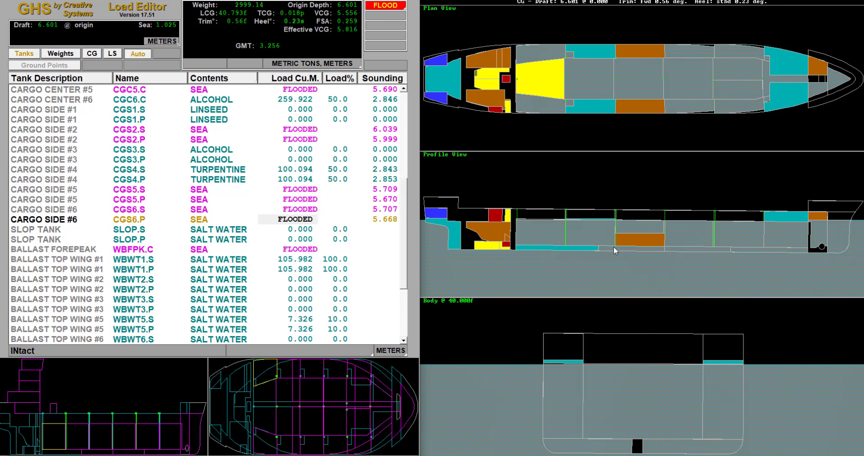
- Flood slop tanks SLOP.S and SLOP.P with sea, giving GMT 2.748 and draft 6.603
left_click(100, 448)
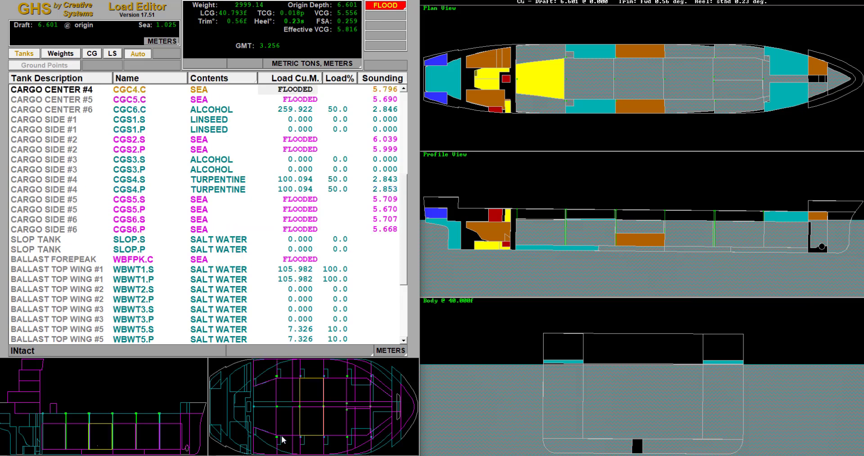
left_click(303, 446)
left_click(306, 445)
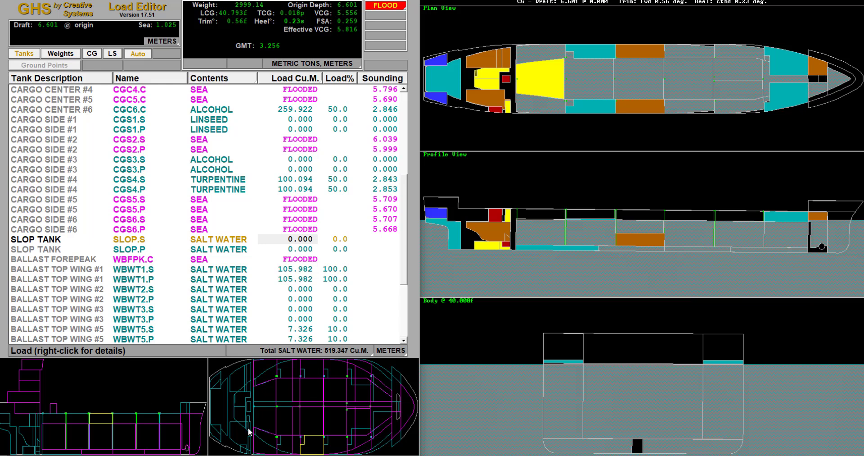
left_click(639, 106)
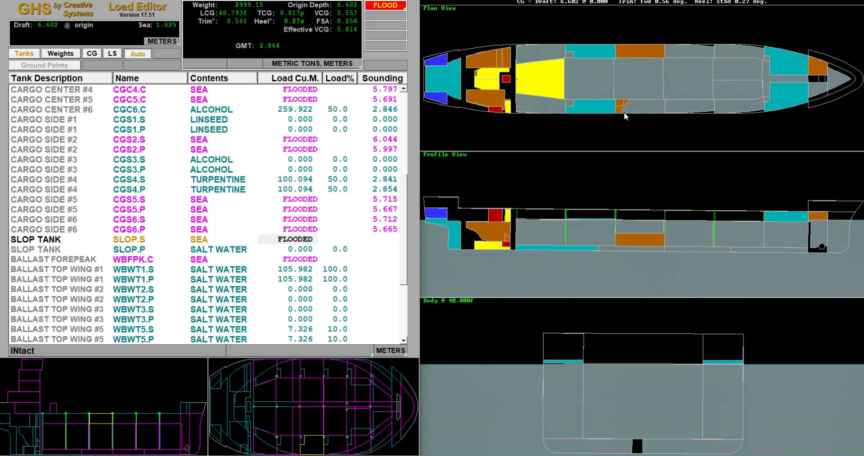
right_click(300, 249)
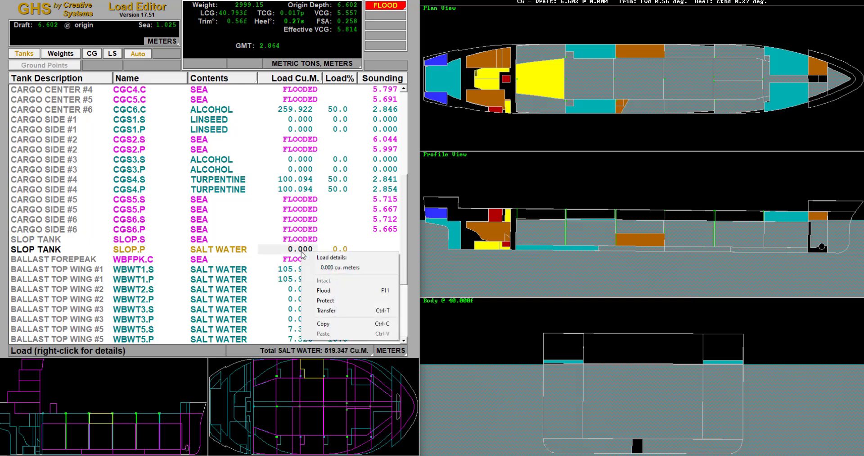
left_click(323, 294)
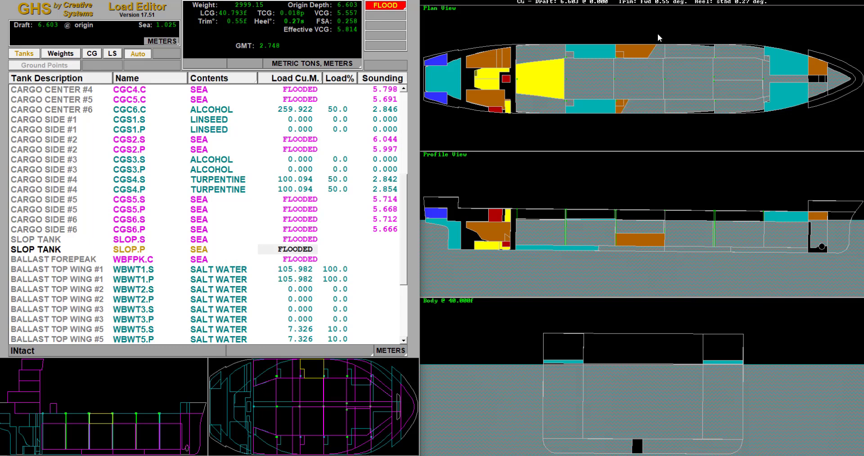
left_click(156, 416)
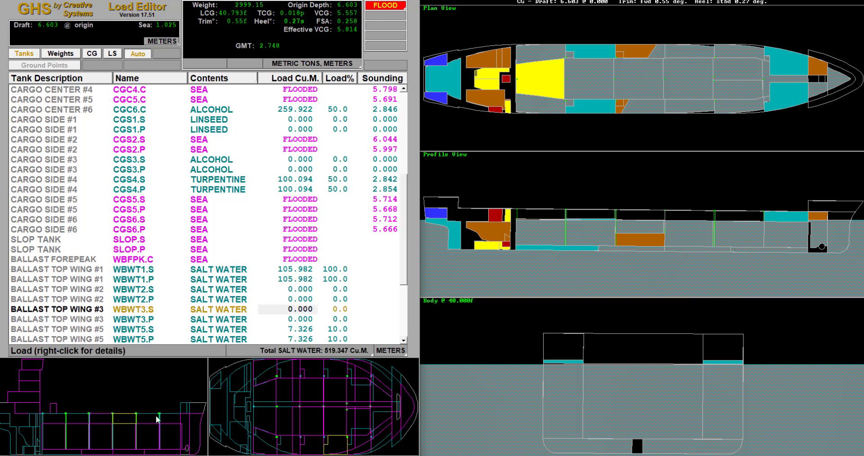
- Flood the starboard ballast top wing tanks WBWT3.S and WBWT2.S
right_click(285, 308)
left_click(307, 344)
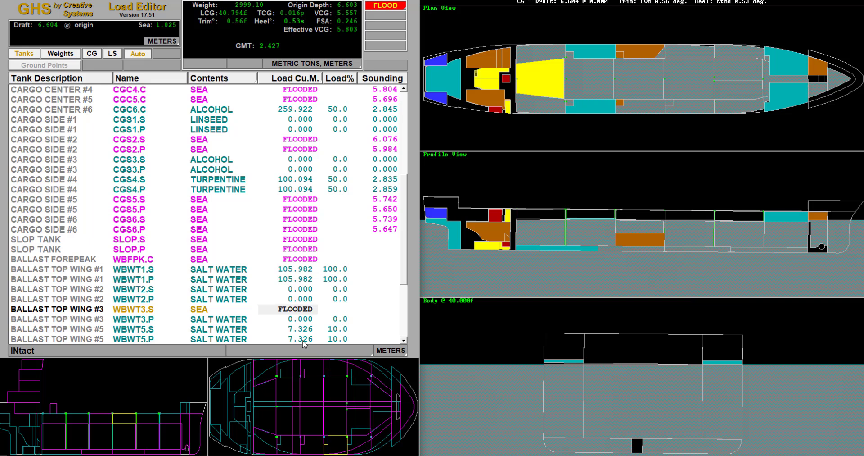
left_click(145, 414)
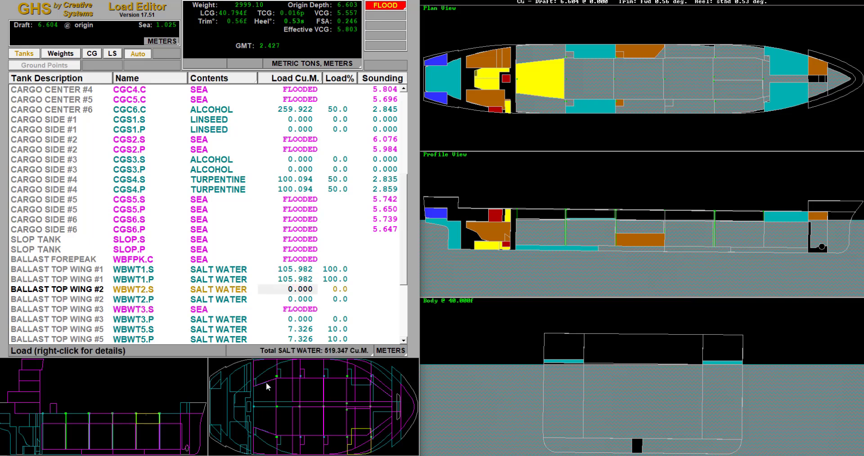
right_click(302, 292)
left_click(314, 330)
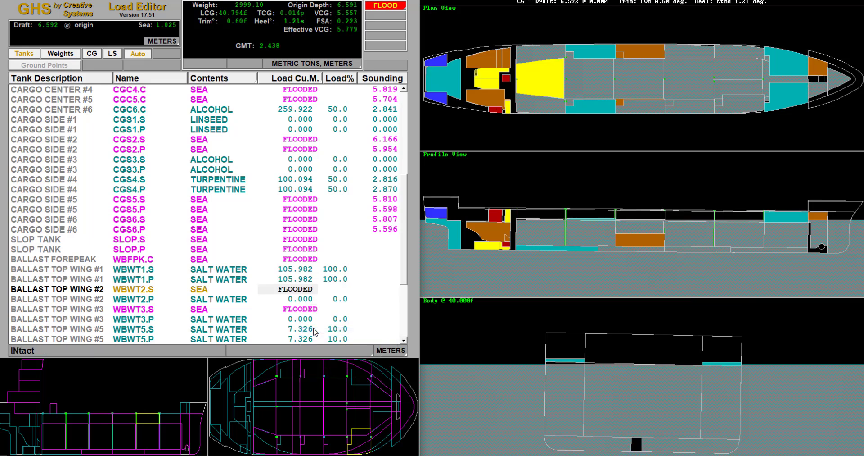
- Flood ballast top wing tanks WBWT1.S and WBWT1.P, giving GMT 1.925 and draft 6.979
left_click(302, 299)
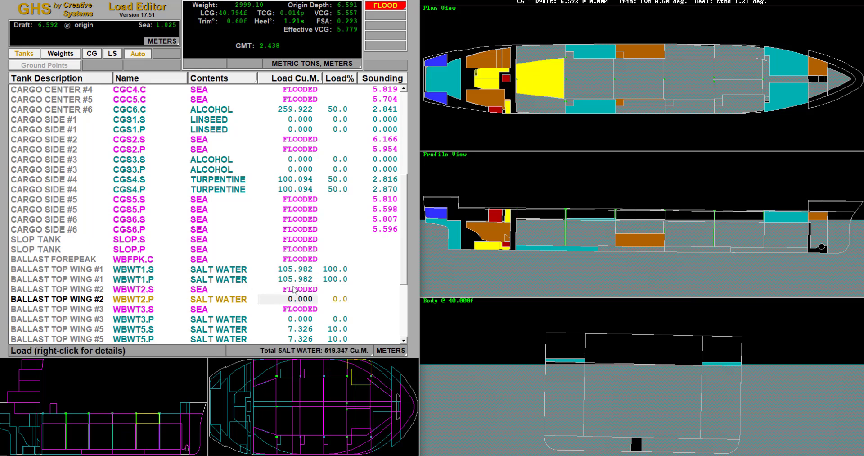
left_click(301, 269)
right_click(301, 271)
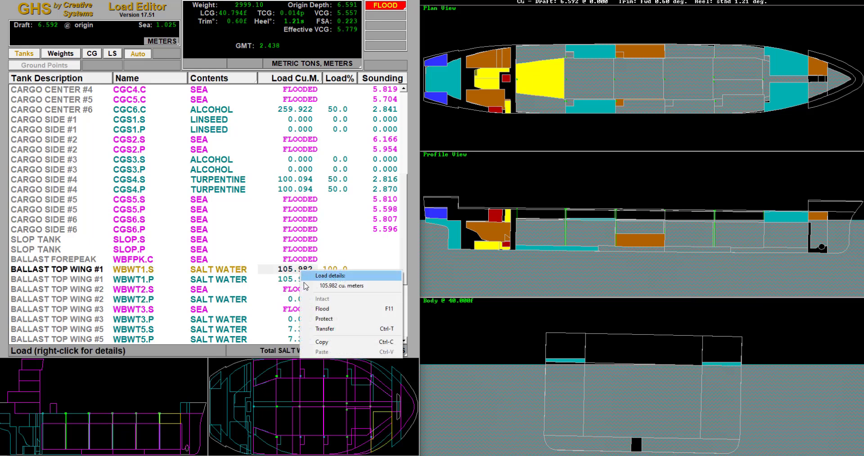
left_click(322, 308)
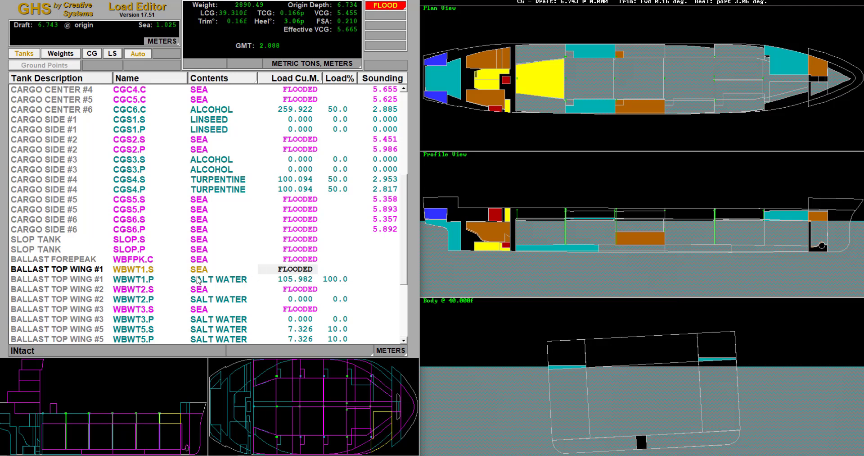
right_click(276, 272)
left_click(293, 298)
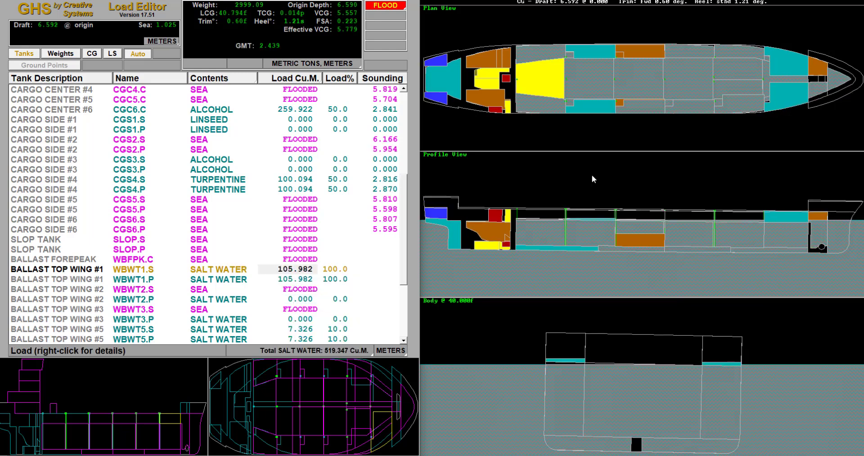
right_click(290, 272)
left_click(312, 310)
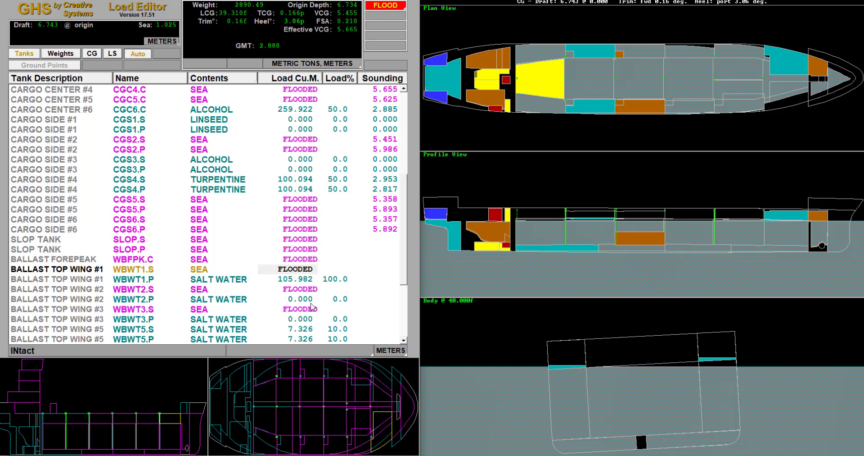
key("Down")
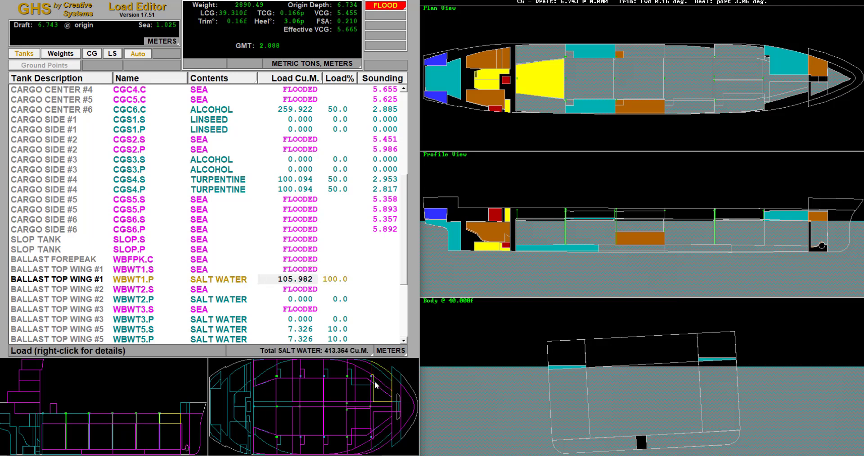
right_click(308, 283)
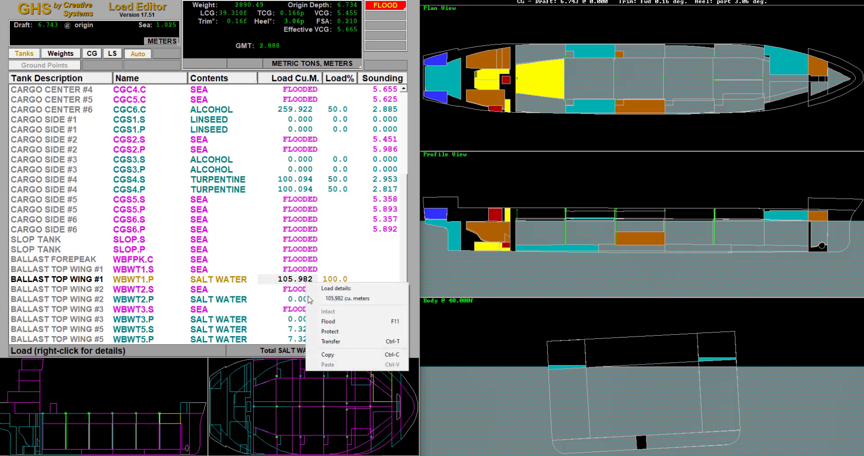
left_click(323, 320)
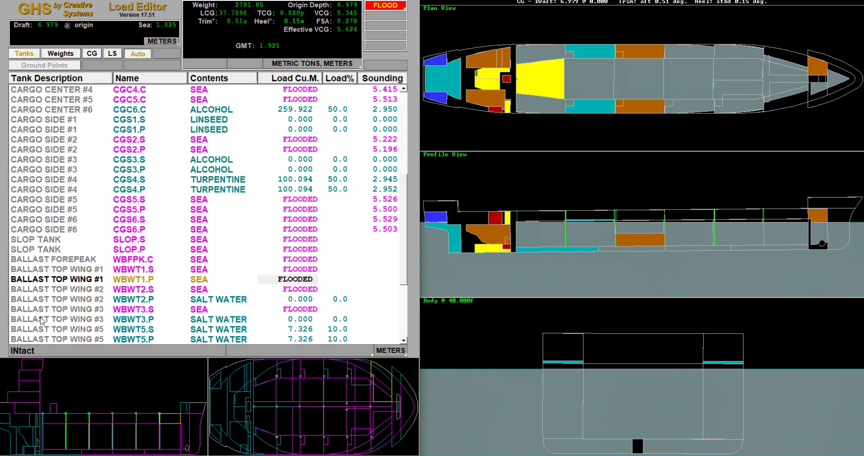
- Flood fuel oil tank FOER.S, the ballast aftpeak and fresh water tank FW.S
left_click(28, 431)
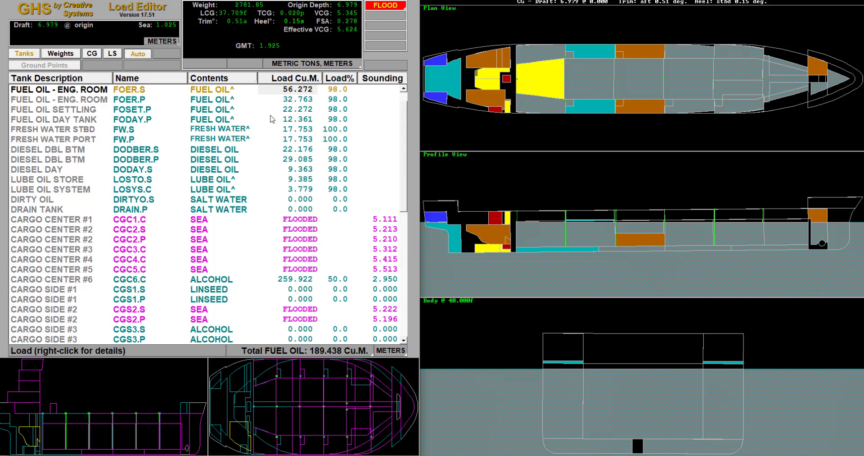
right_click(306, 89)
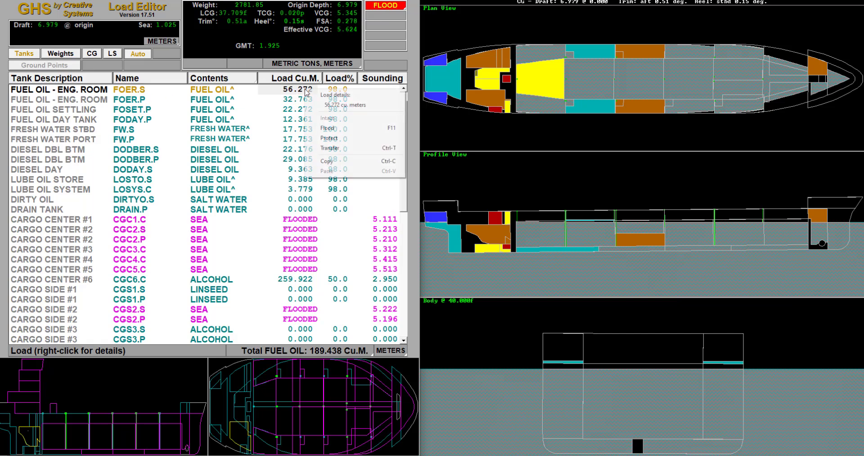
left_click(321, 128)
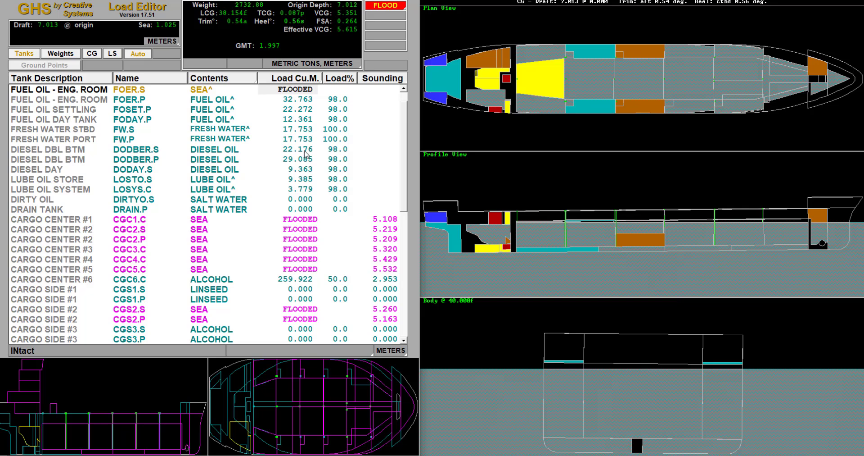
left_click(14, 433)
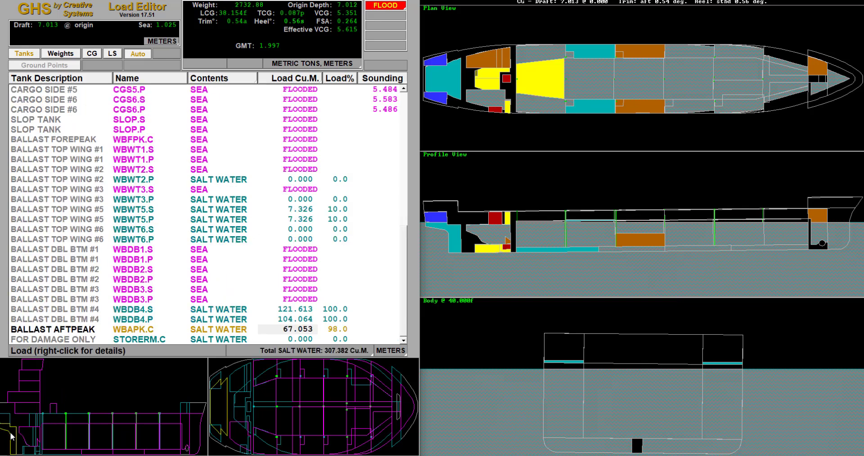
right_click(291, 325)
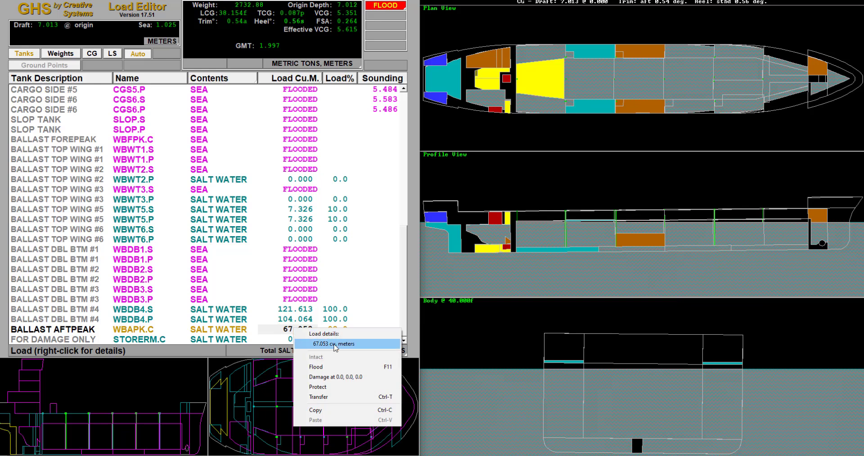
left_click(316, 366)
left_click(7, 423)
right_click(300, 87)
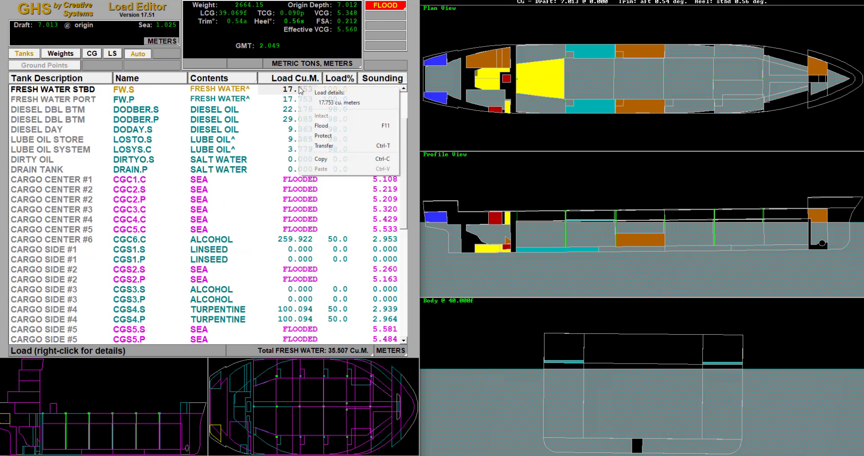
left_click(324, 126)
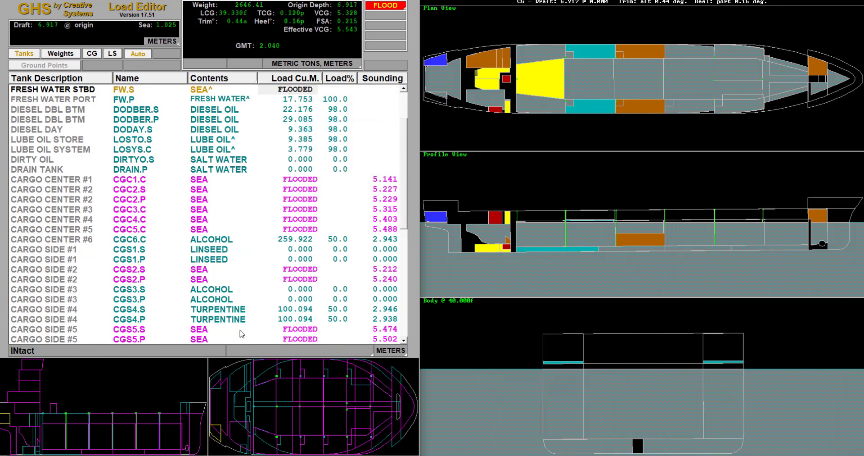
- Flood diesel double-bottom tank DODBER.S and cargo centre #6 tank CGC6.C
left_click(28, 449)
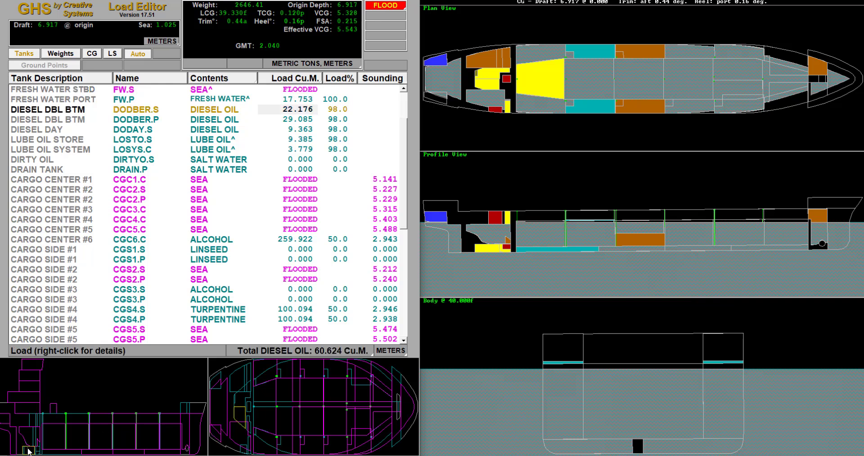
right_click(294, 110)
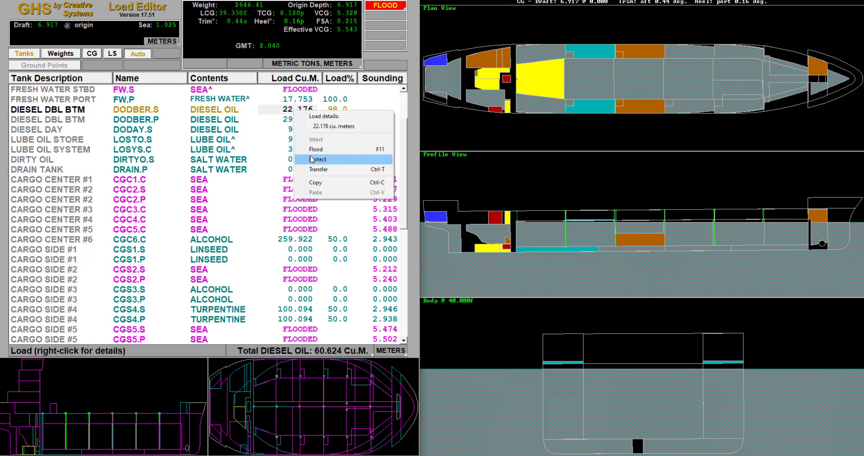
left_click(316, 149)
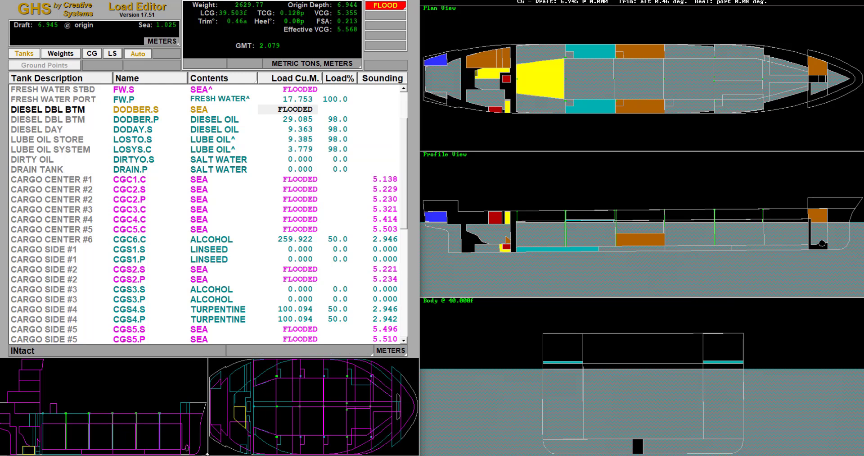
left_click(293, 382)
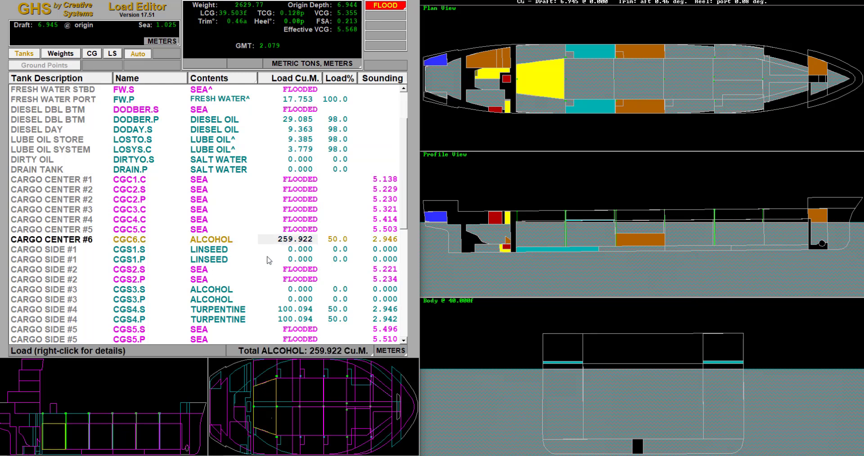
right_click(283, 240)
left_click(299, 279)
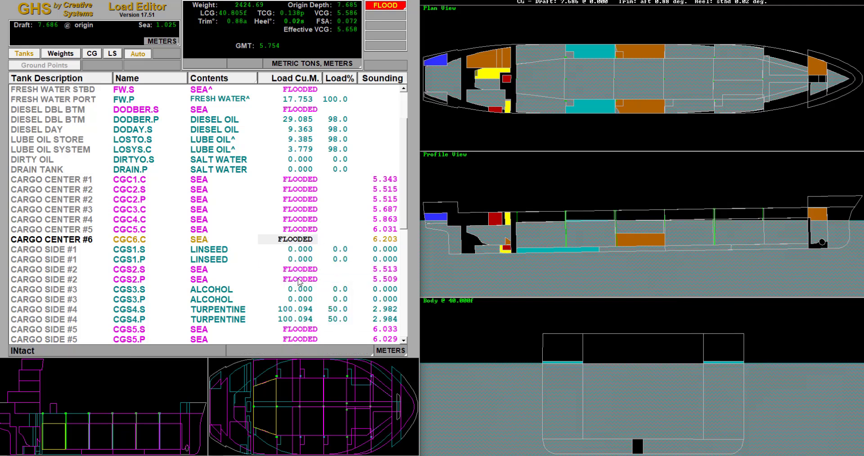
- Flood the port fuel oil tanks FOER.P, FODAY.P and FOSET.P
left_click(238, 379)
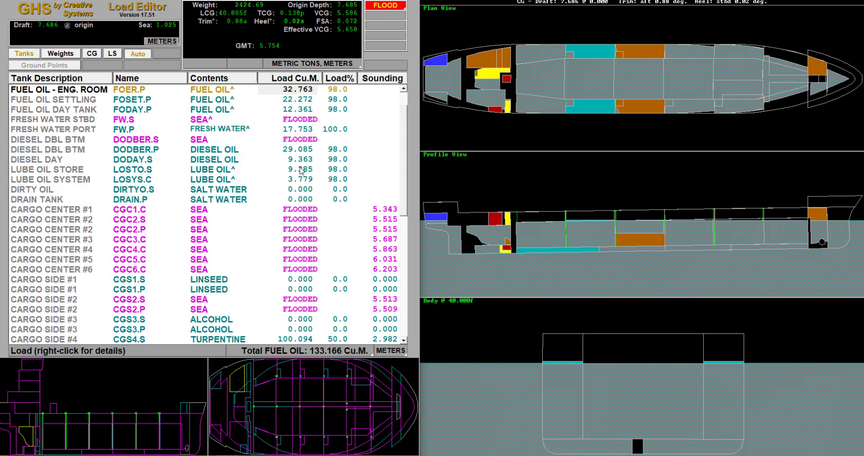
right_click(293, 93)
left_click(316, 131)
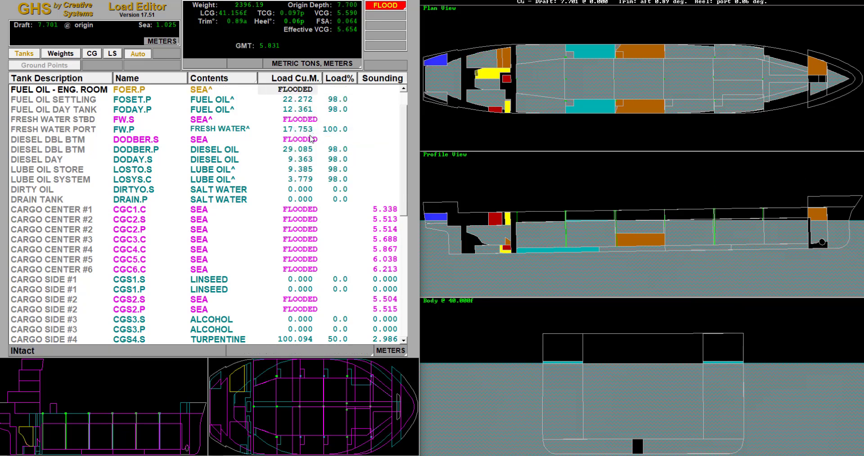
left_click(247, 377)
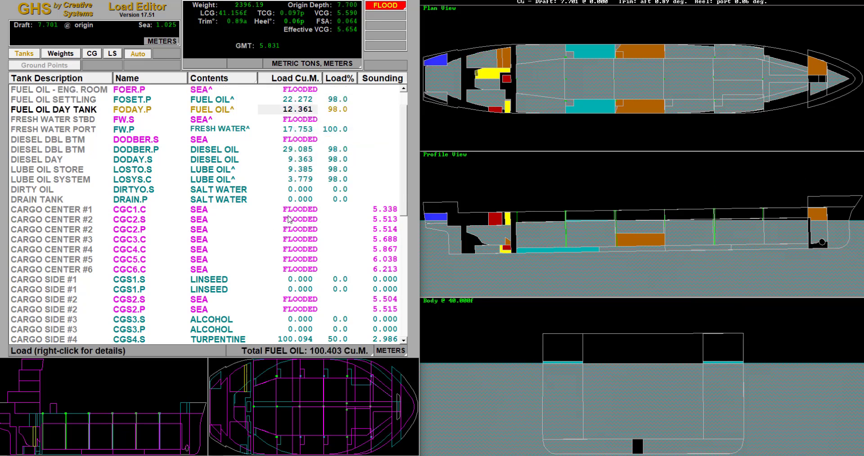
right_click(308, 110)
left_click(318, 144)
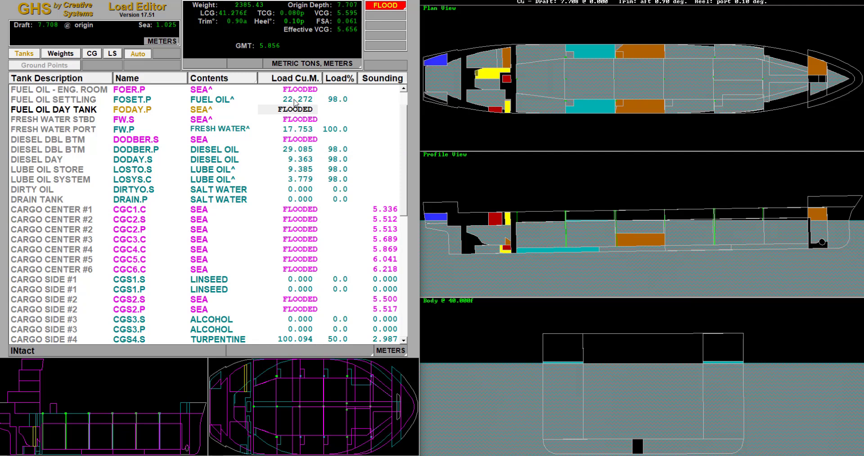
right_click(295, 101)
left_click(309, 138)
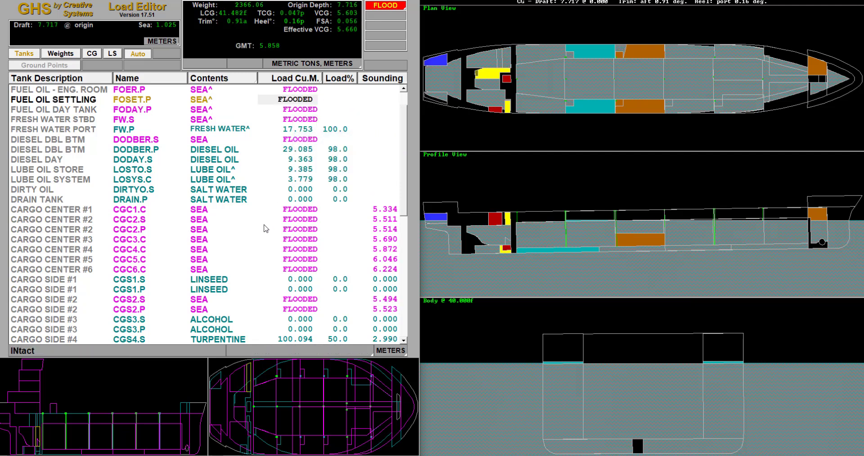
- Flood FW.P, DODBER.P, DODAY.S and LOSTO.S, reaching GMT 5.783 and draft 7.660
left_click(298, 131)
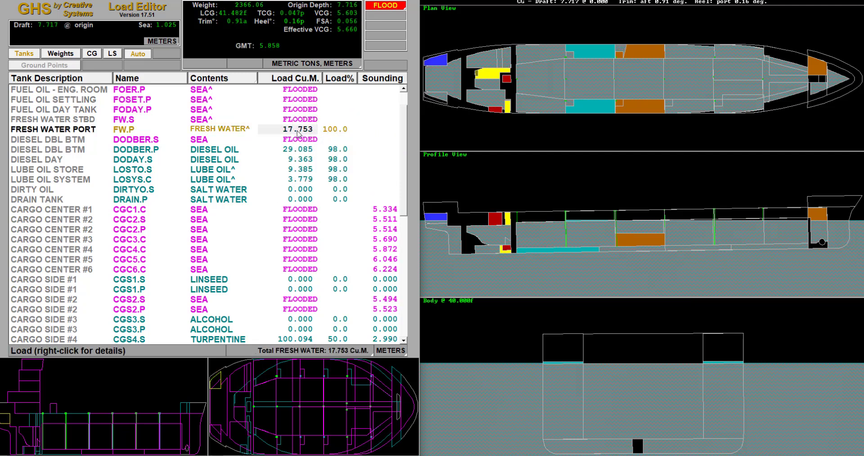
right_click(298, 130)
left_click(311, 167)
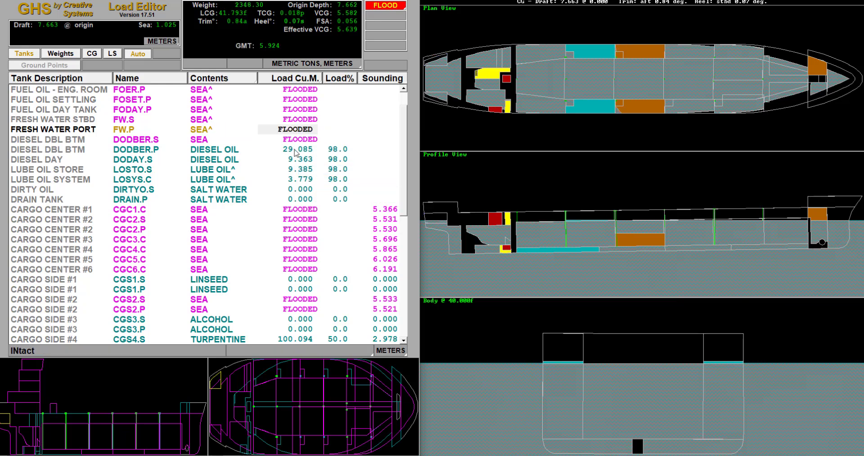
right_click(294, 151)
left_click(311, 185)
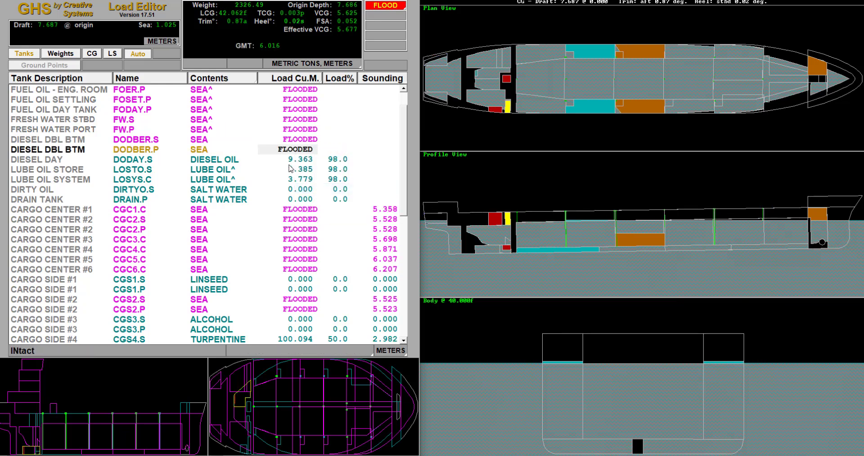
left_click(293, 160)
right_click(292, 160)
left_click(316, 202)
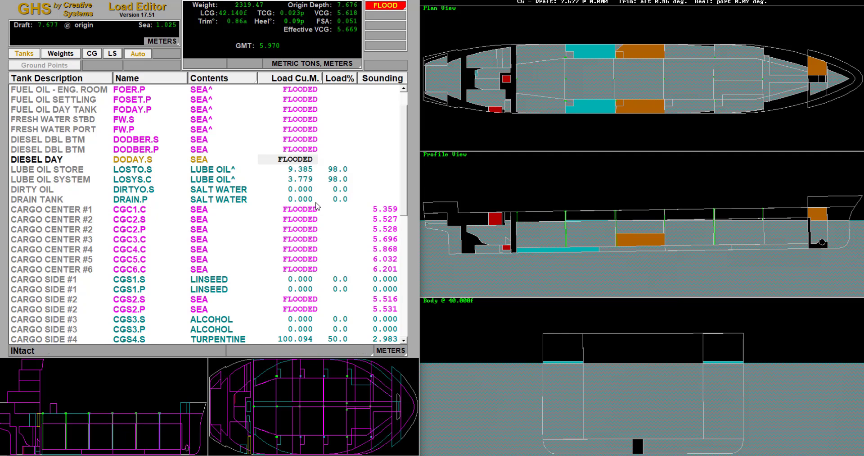
left_click(307, 172)
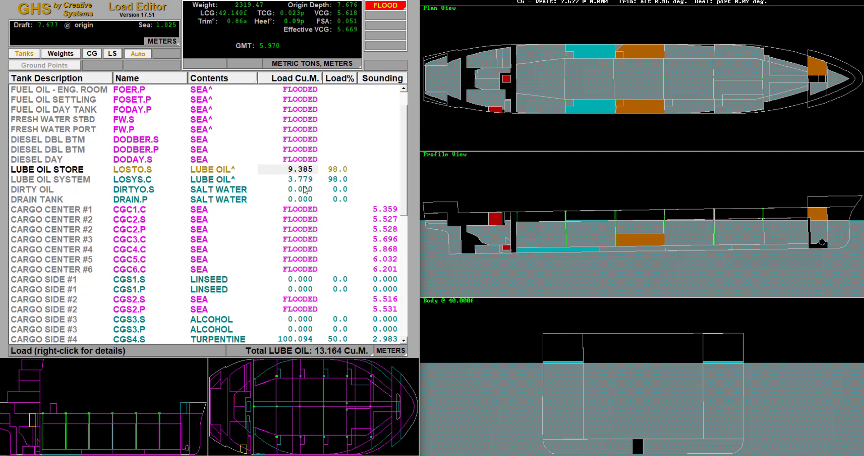
right_click(306, 172)
left_click(328, 209)
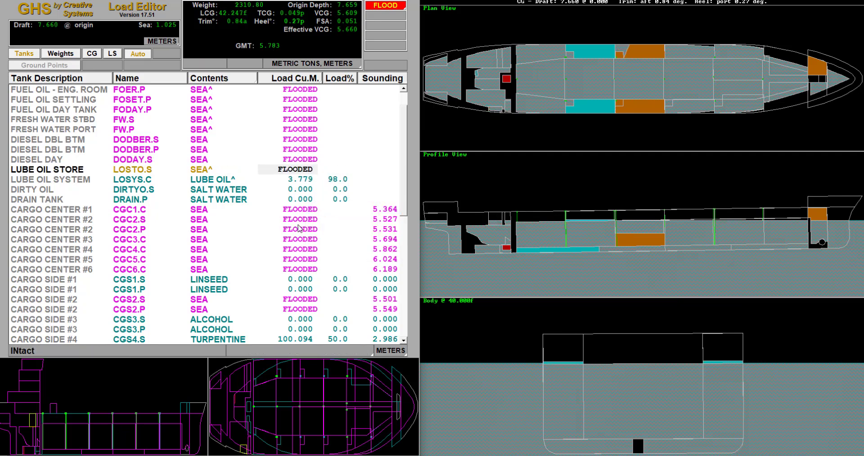
left_click(259, 387)
- Flood ballast double-bottom #4 tanks WBDB4.P and WBDB4.S
left_click(264, 375)
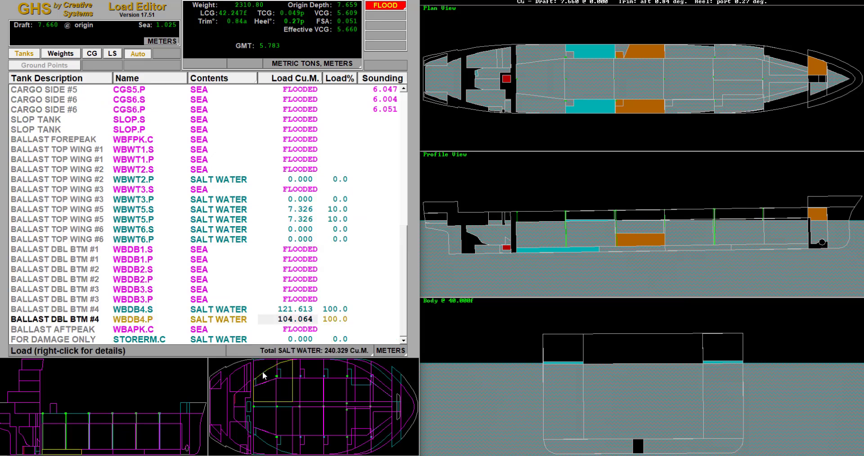
right_click(283, 318)
left_click(303, 357)
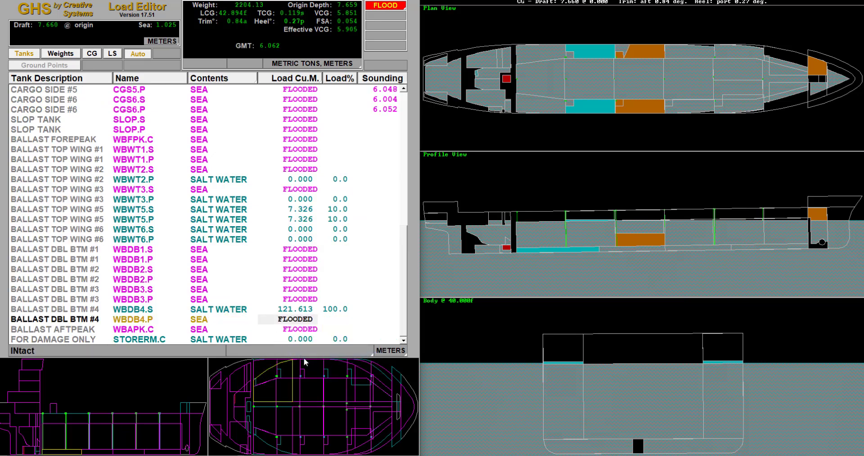
right_click(295, 309)
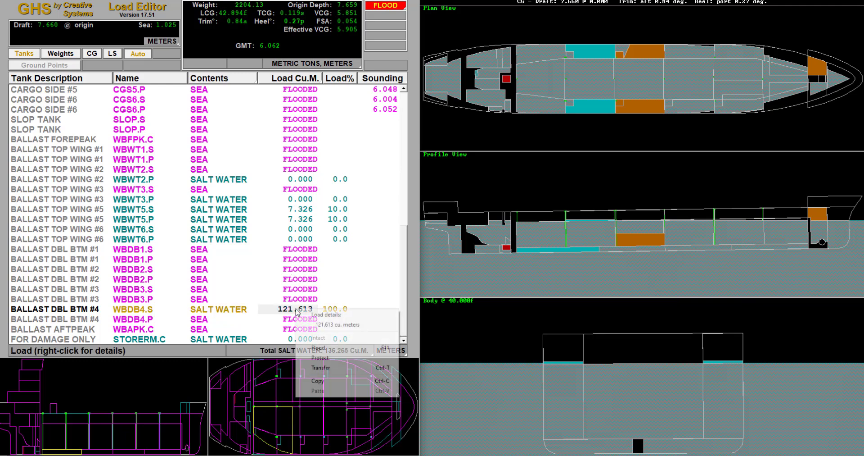
left_click(316, 349)
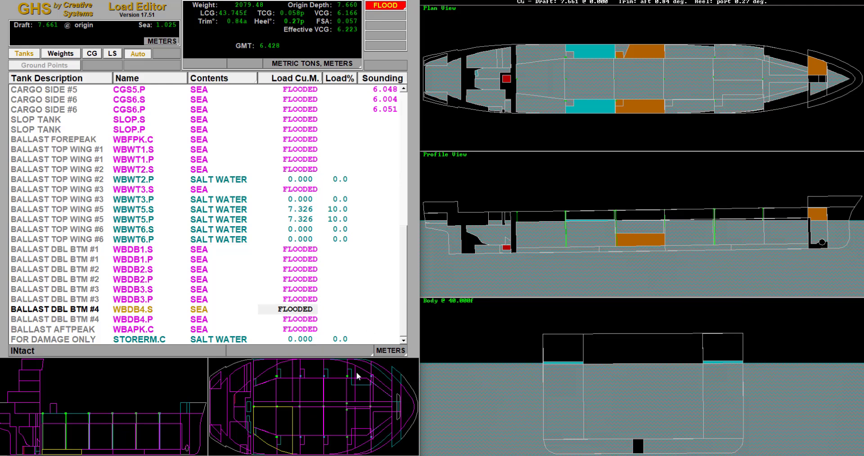
- Flood the port top-wing ballast tank WBWT3.P
left_click(282, 443)
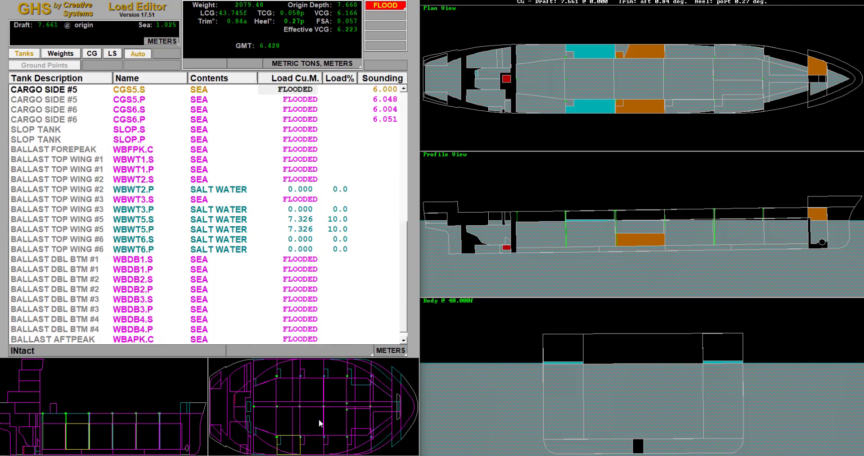
left_click(313, 449)
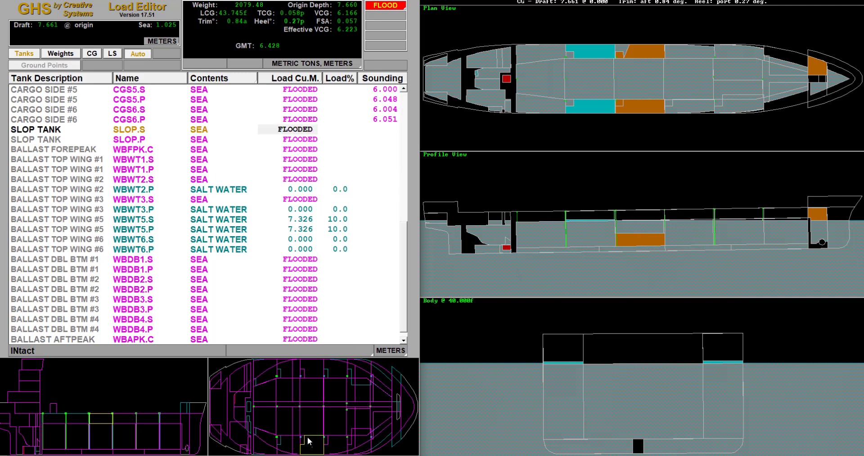
left_click(309, 440)
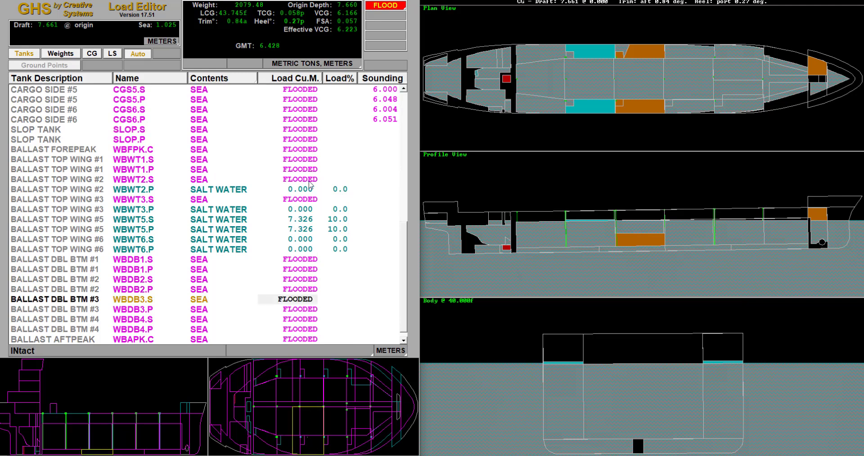
left_click(309, 209)
right_click(309, 209)
left_click(326, 247)
- Flood top-wing ballast tanks WBWT5.S, WBWT5.P, WBWT6.S and WBWT6.P
left_click(309, 219)
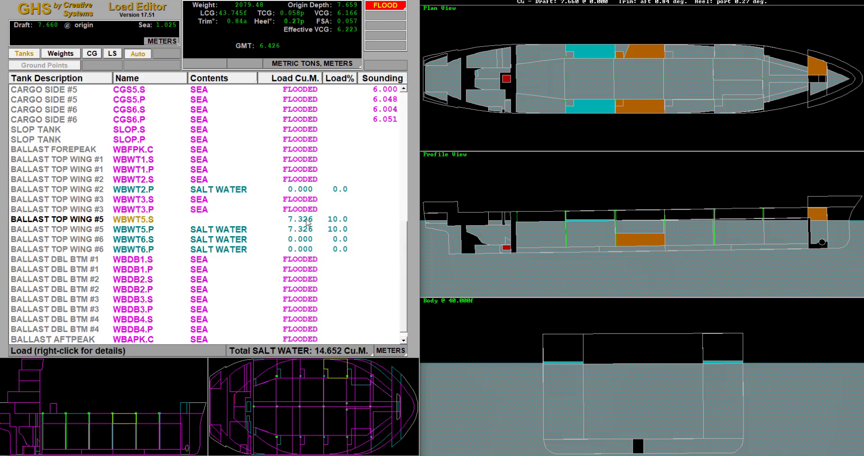
right_click(309, 219)
left_click(312, 235)
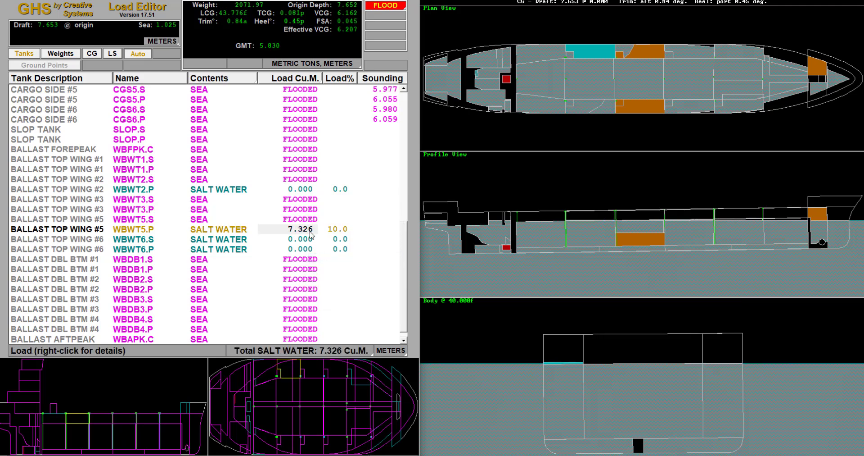
right_click(312, 234)
left_click(329, 271)
right_click(300, 239)
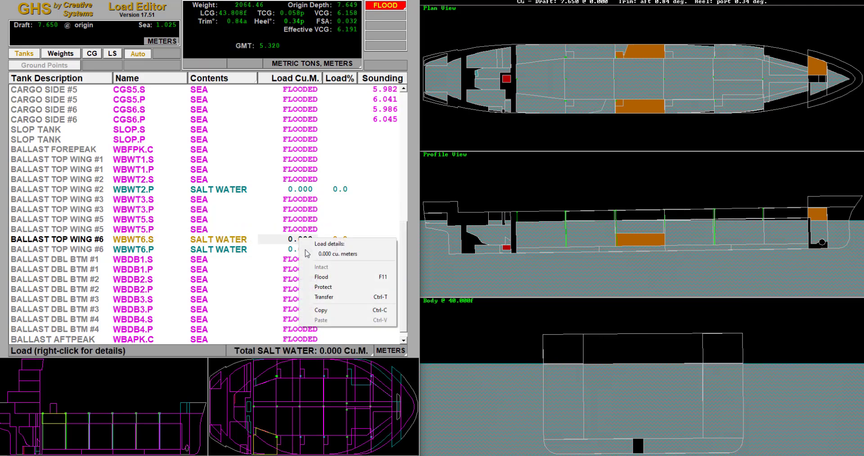
left_click(320, 279)
right_click(310, 247)
left_click(326, 284)
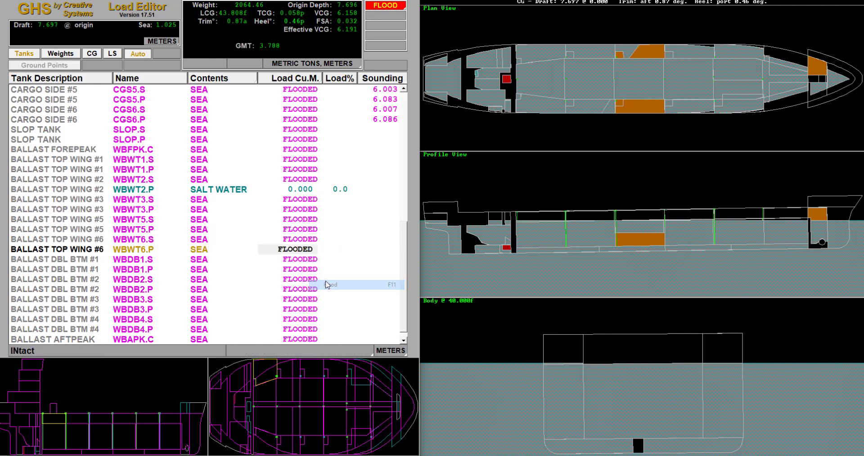
- Set ballast tank WBWT2.P to Protect
right_click(308, 189)
left_click(335, 237)
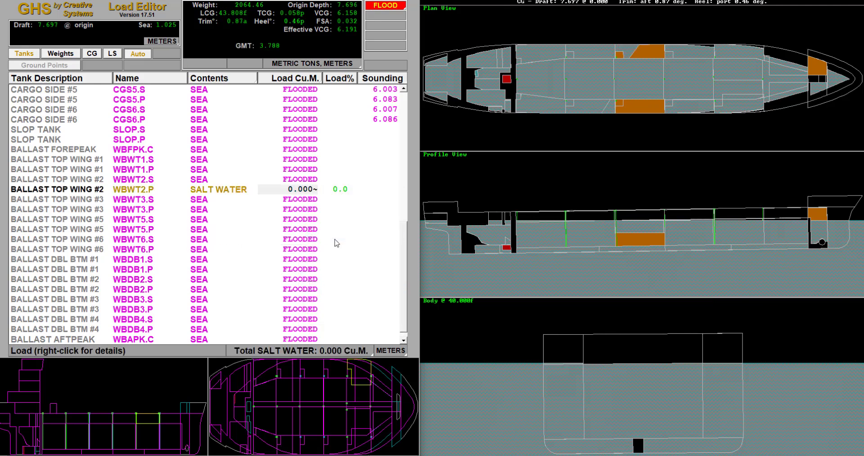
key("Up")
key("Up")
key("Up")
key("Up")
key("Up")
key("Up")
key("Up")
key("Up")
key("Up")
key("Up")
key("Up")
- Flood lube oil system LOSYS.C, dirty oil DIRTYO.S and drain tank DRAIN.P
scroll(306, 228, "down", 1)
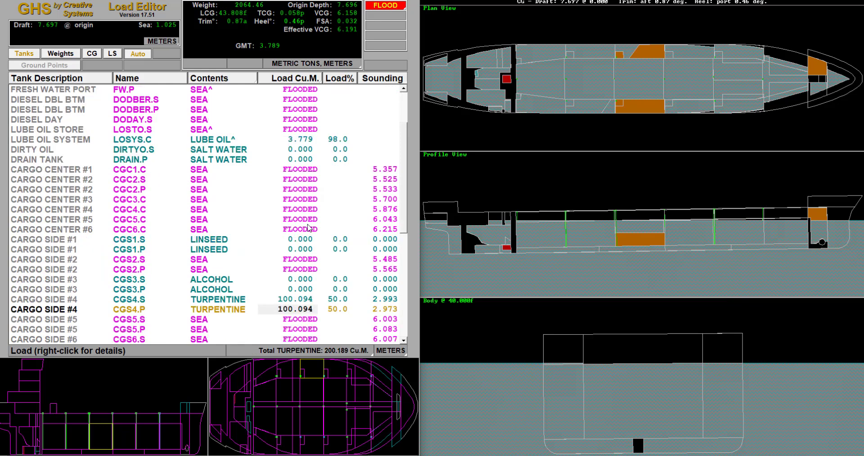
right_click(307, 140)
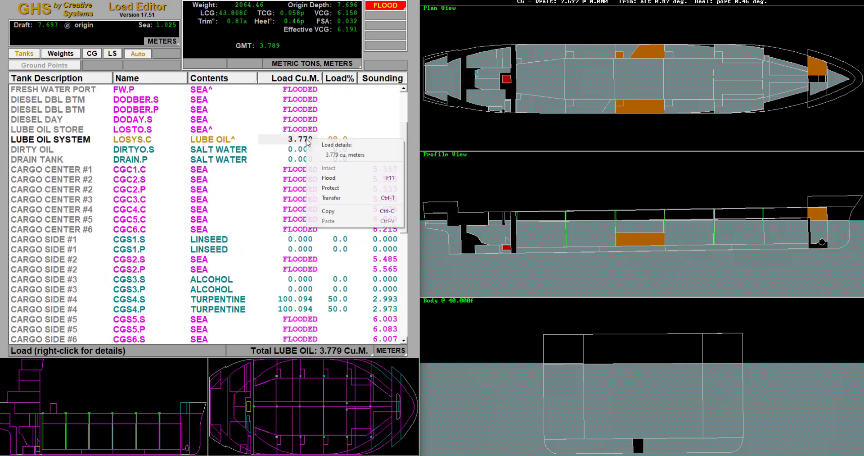
left_click(331, 178)
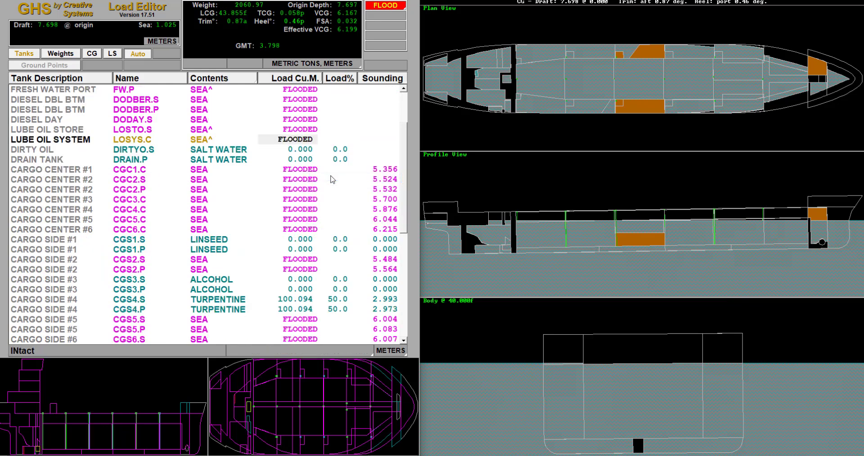
right_click(306, 149)
left_click(328, 188)
right_click(309, 160)
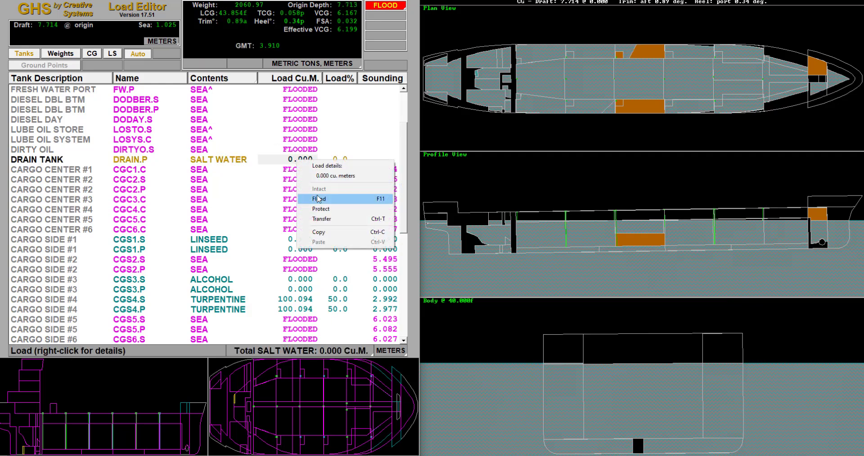
left_click(318, 199)
- Flood Cargo Center #1 (CGC1.C) and both Cargo Side #1 tanks, CGS1.S and CGS1.P
right_click(305, 172)
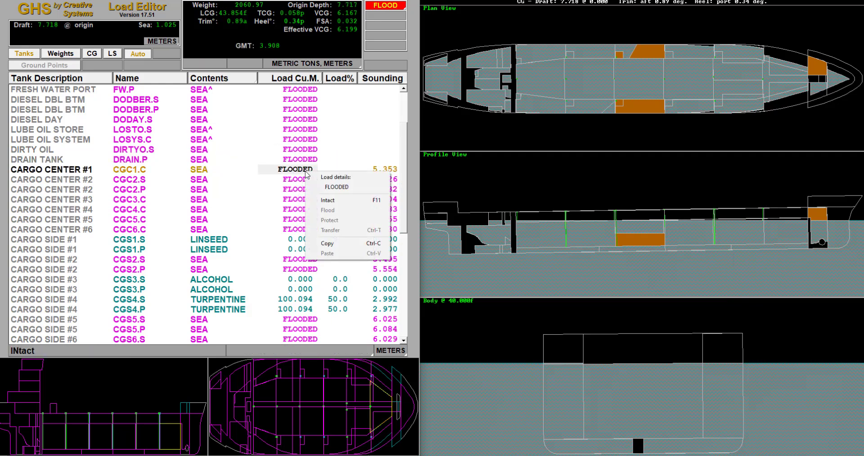
left_click(315, 201)
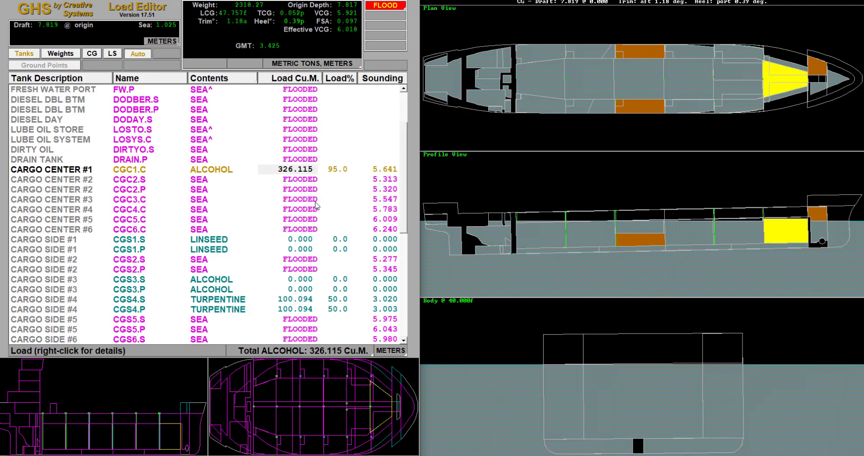
right_click(294, 171)
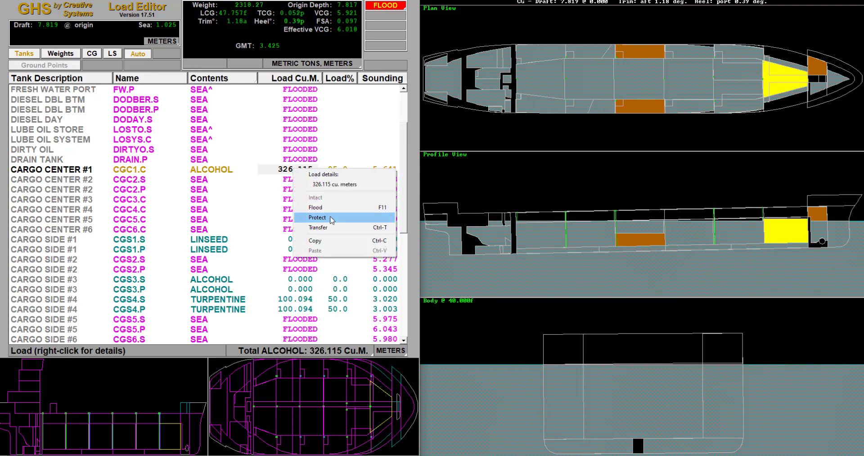
left_click(331, 217)
right_click(296, 239)
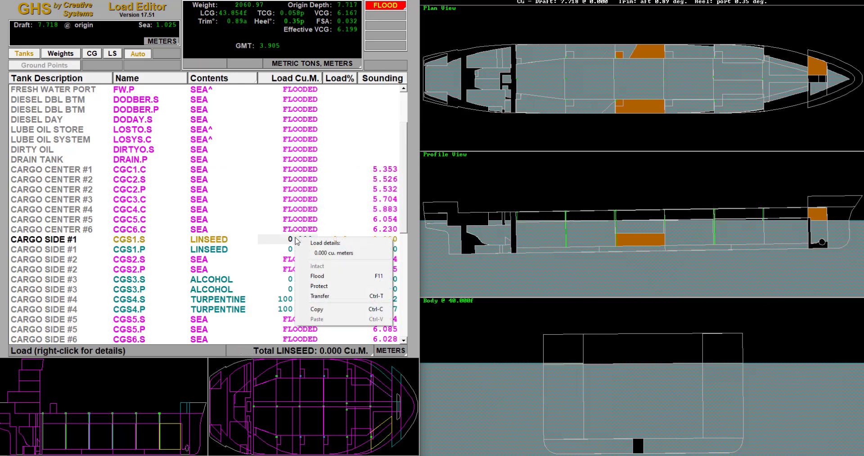
left_click(319, 280)
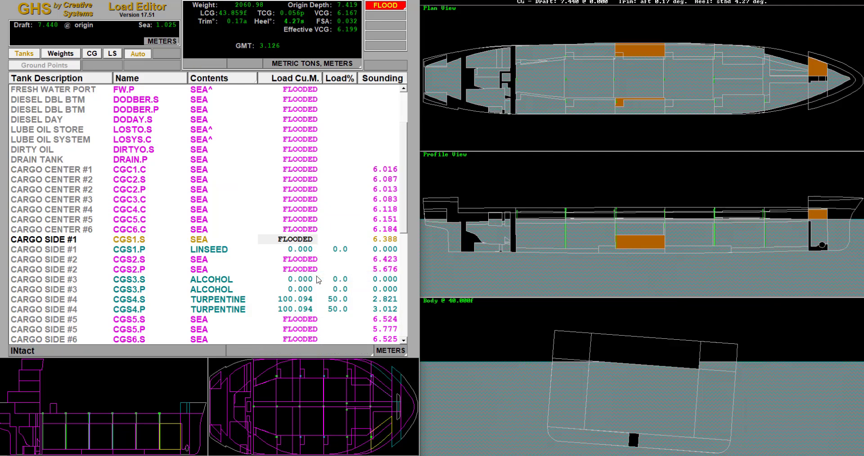
right_click(304, 239)
left_click(318, 267)
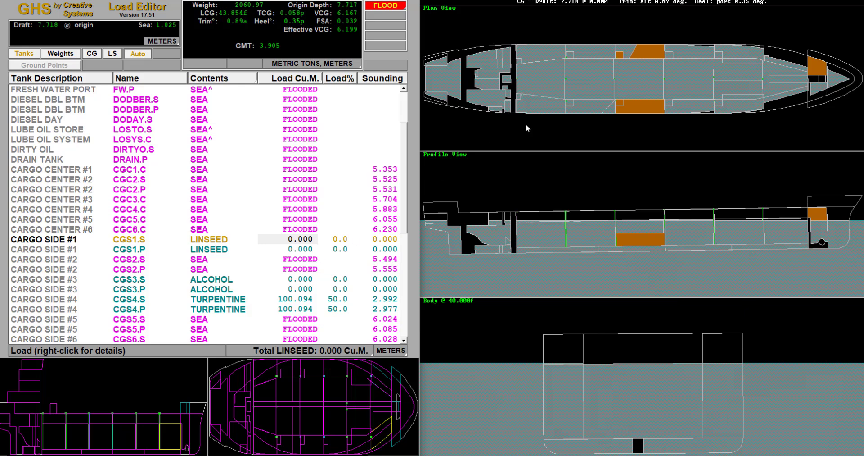
right_click(309, 236)
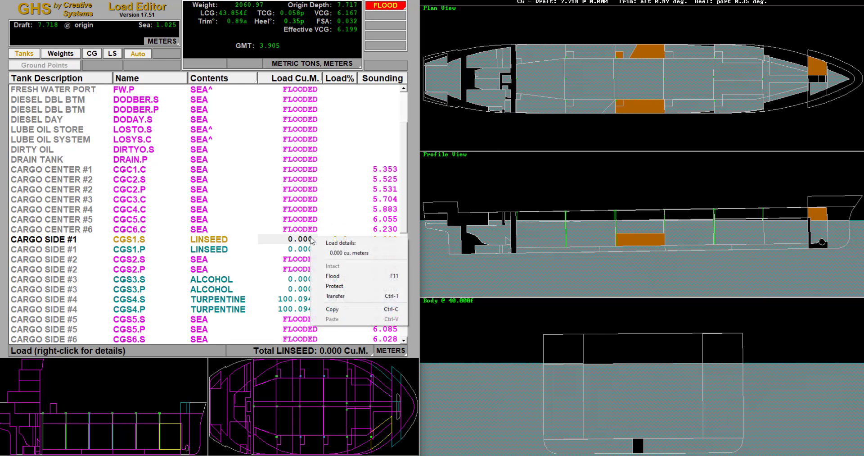
left_click(340, 276)
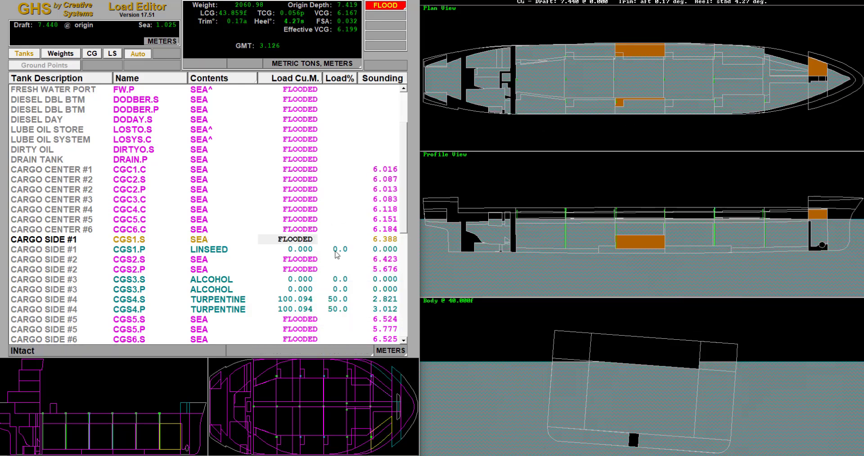
right_click(291, 253)
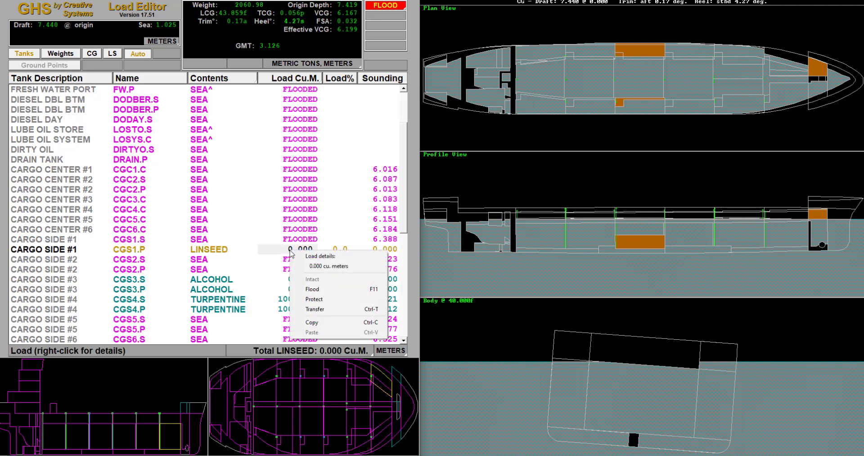
left_click(310, 297)
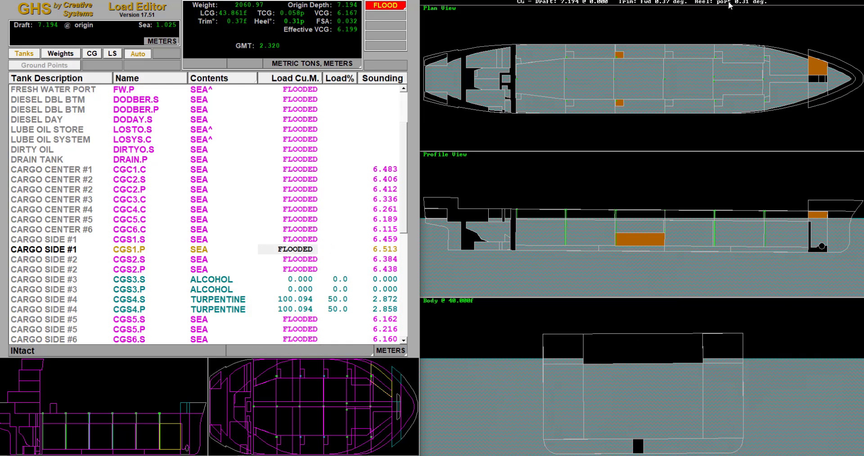
- Flood Cargo Side #3 and #4 tanks CGS3.S, CGS3.P, CGS4.S and CGS4.P
right_click(294, 279)
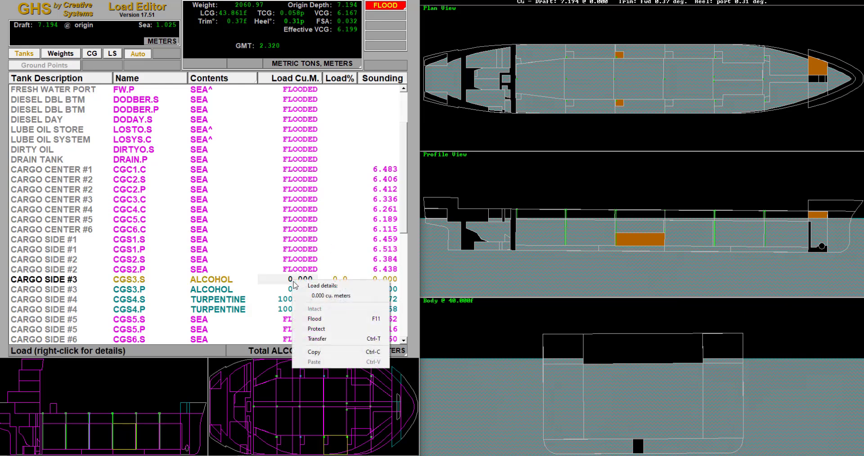
left_click(308, 320)
left_click(309, 279)
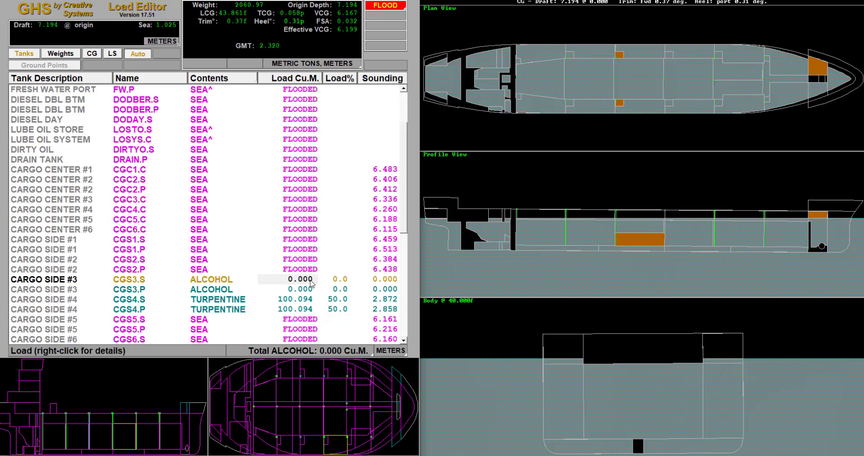
right_click(310, 279)
left_click(327, 318)
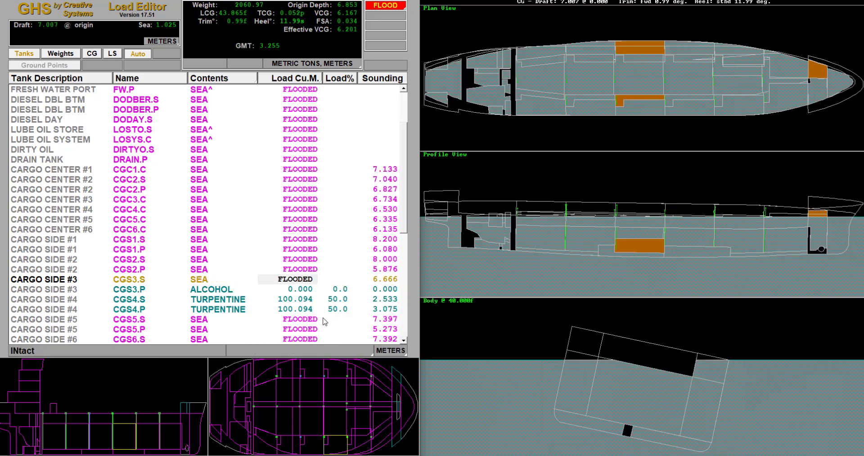
right_click(306, 289)
left_click(320, 326)
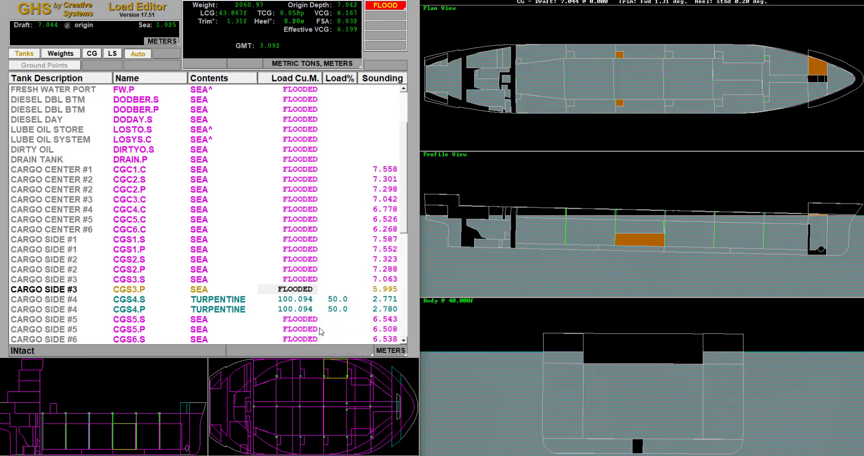
right_click(302, 299)
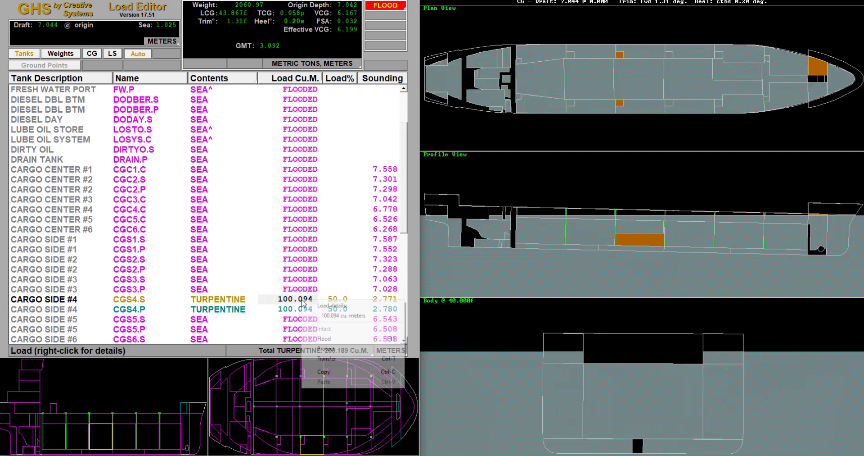
left_click(322, 338)
right_click(301, 314)
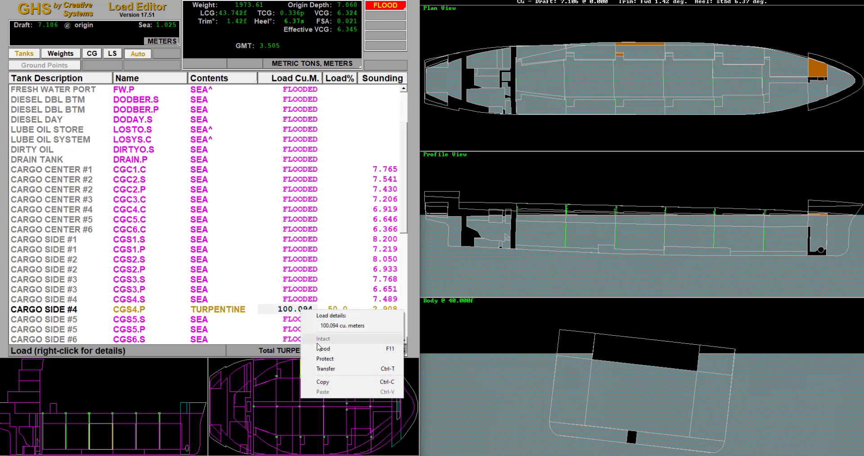
left_click(324, 348)
- Flood port Fuel Oil Deep #1 (FODT1.P) and the FOR DAMAGE ONLY tank
scroll(324, 333, "up", 3)
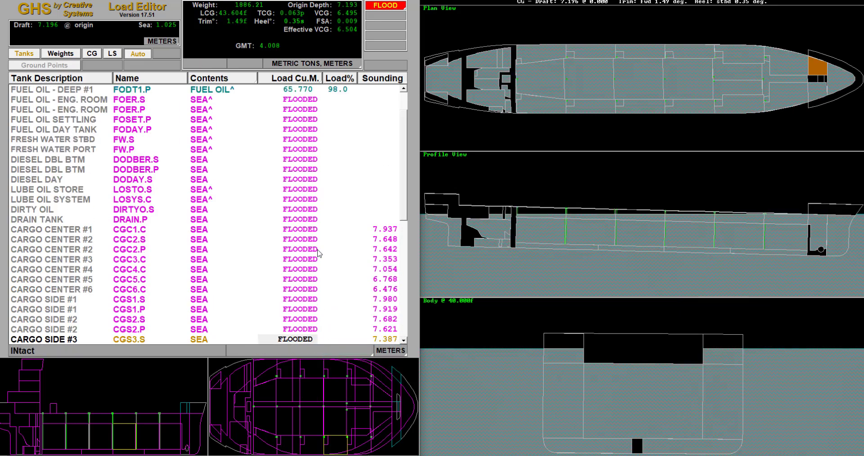
right_click(300, 101)
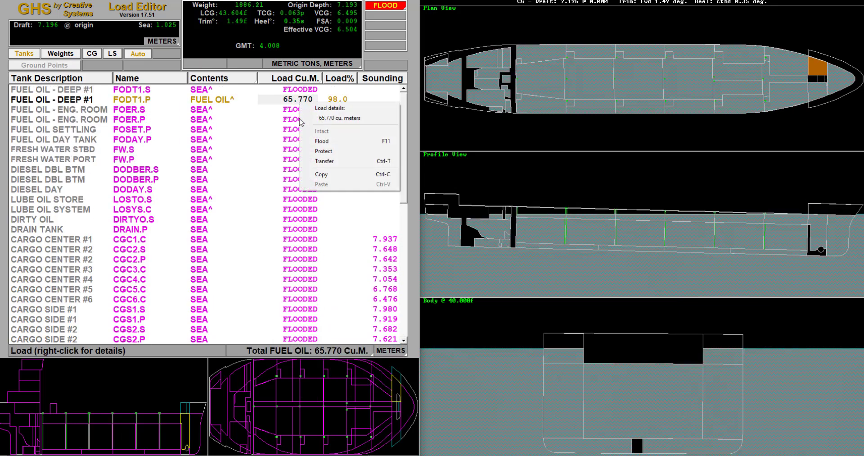
left_click(322, 142)
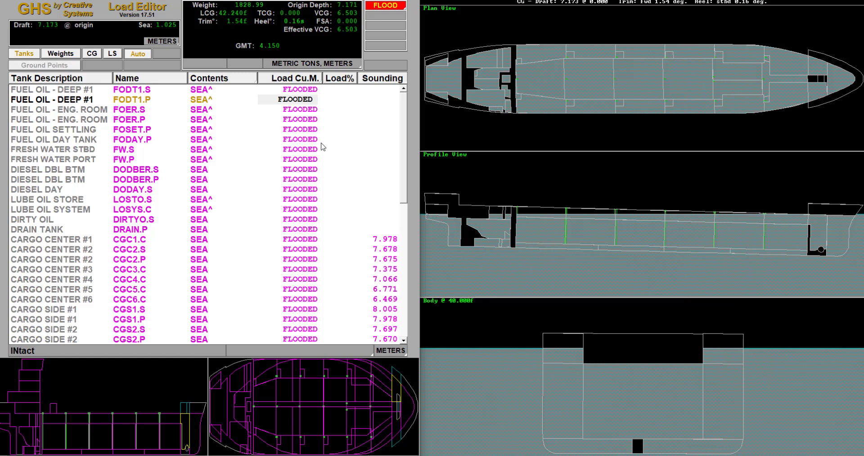
key("End")
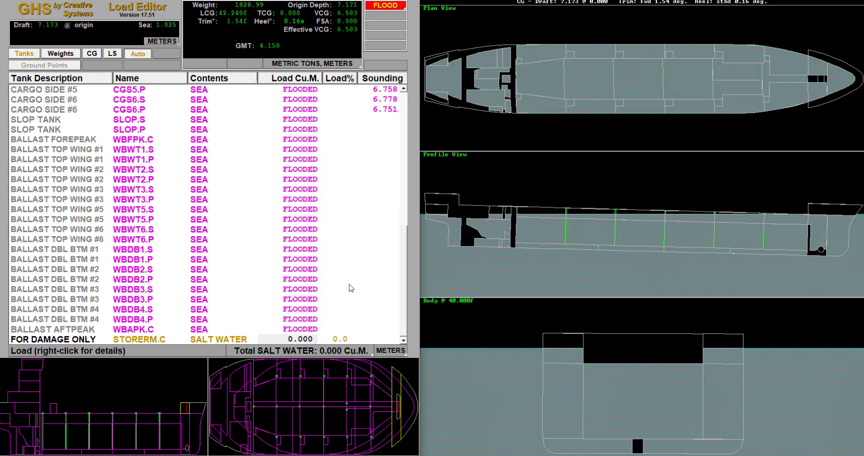
right_click(302, 337)
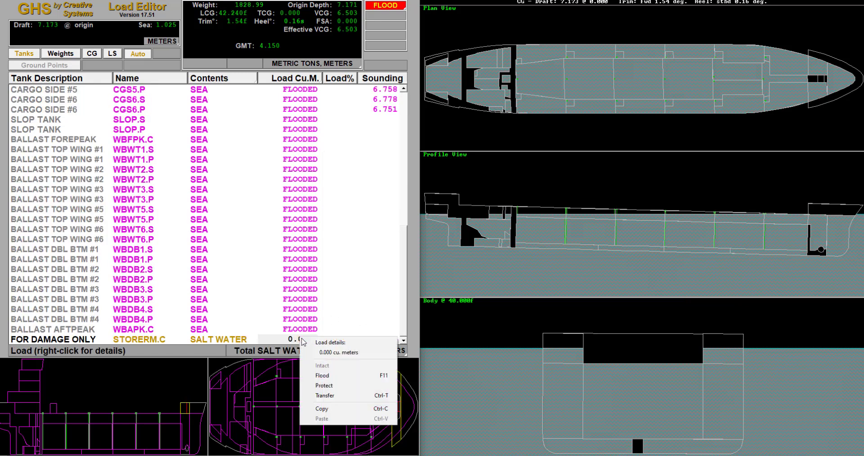
left_click(324, 375)
- Bring back the intact loaded tanker, fuel oil deep #1 tanks at 98.0%, 255.208 cu.m fuel oil
key("Page_Up")
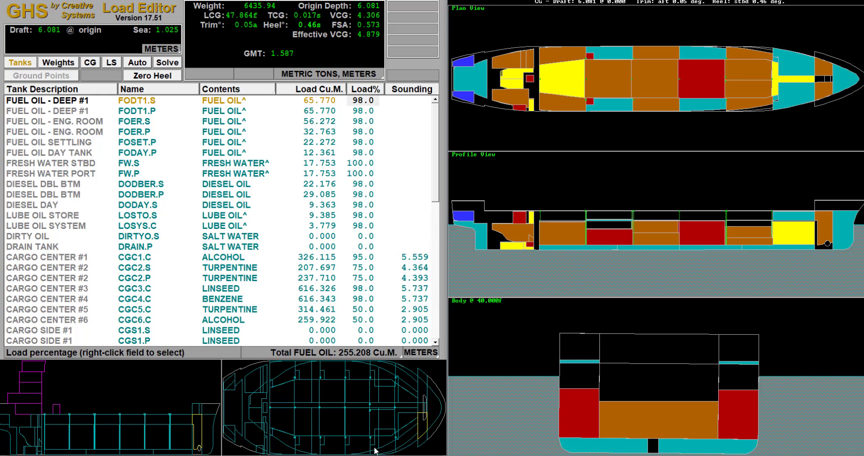
- Flood cargo center tanks CGC1.C and CGC2.S with sea water
left_click(190, 452)
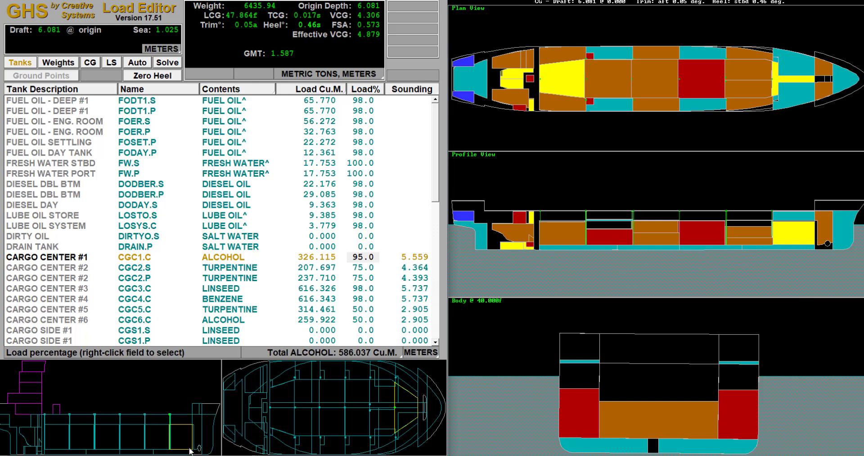
right_click(327, 258)
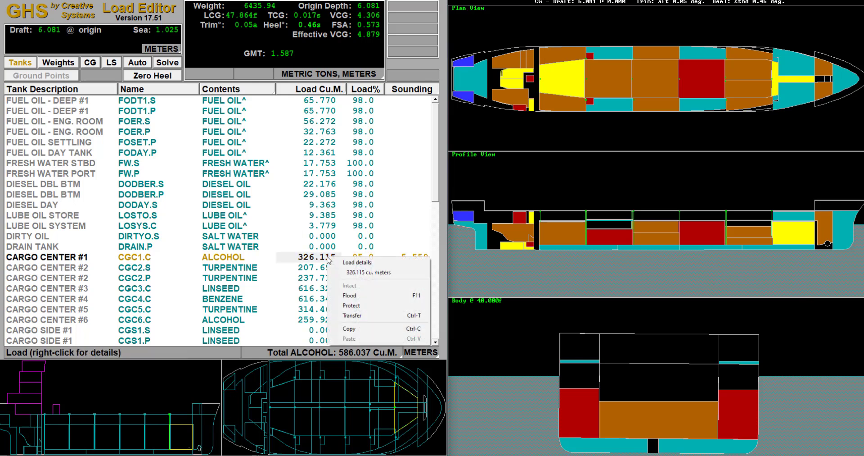
left_click(362, 293)
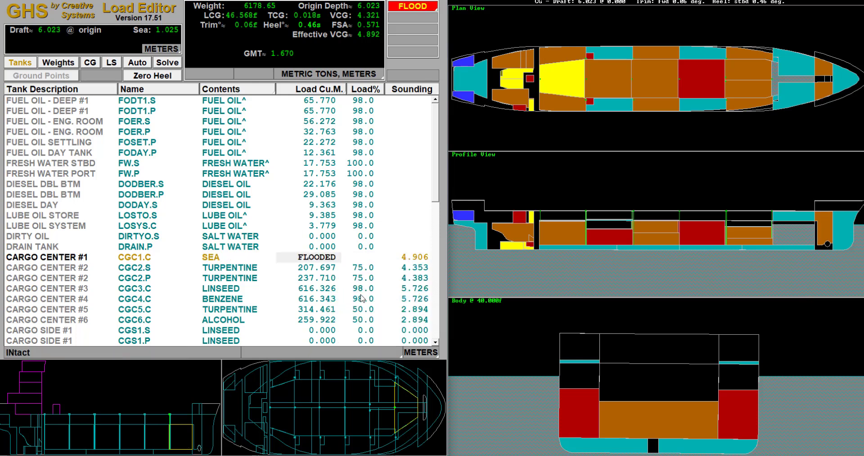
left_click(163, 438)
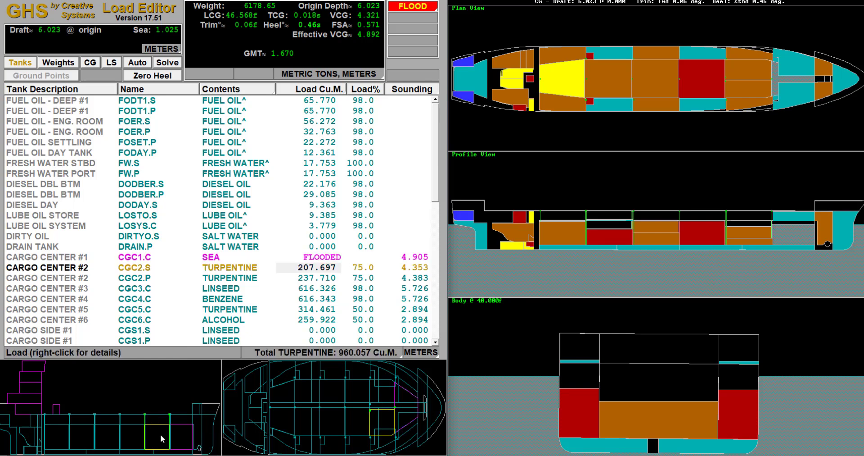
right_click(324, 266)
left_click(346, 304)
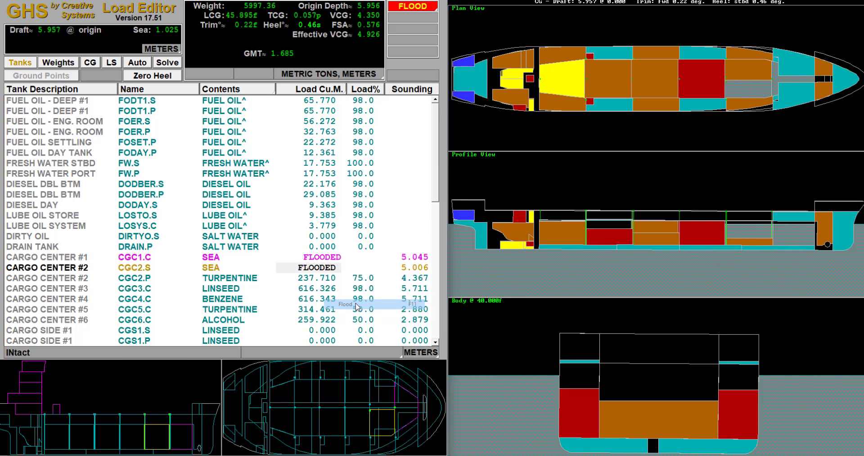
- Flood starboard cargo side tanks CGS3.S and CGS4.S with sea water
left_click(138, 448)
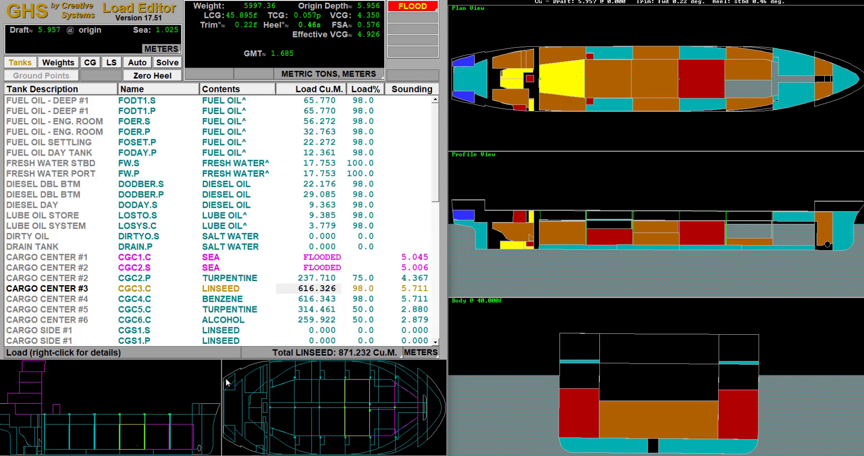
left_click(352, 449)
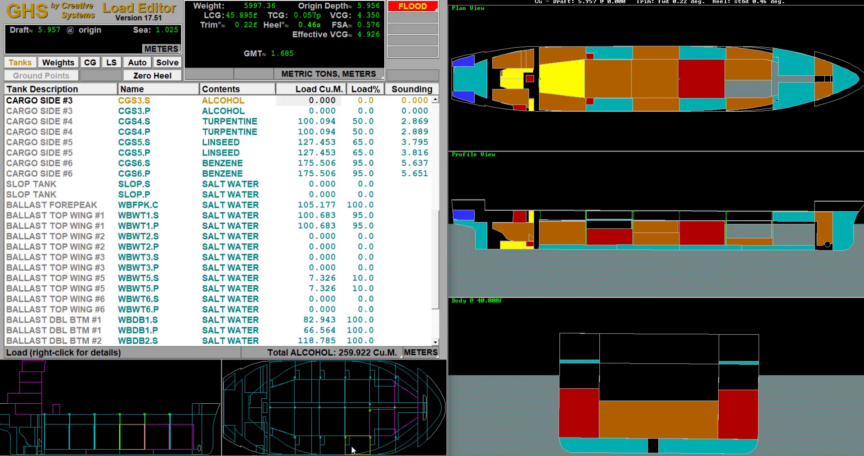
right_click(322, 105)
left_click(347, 142)
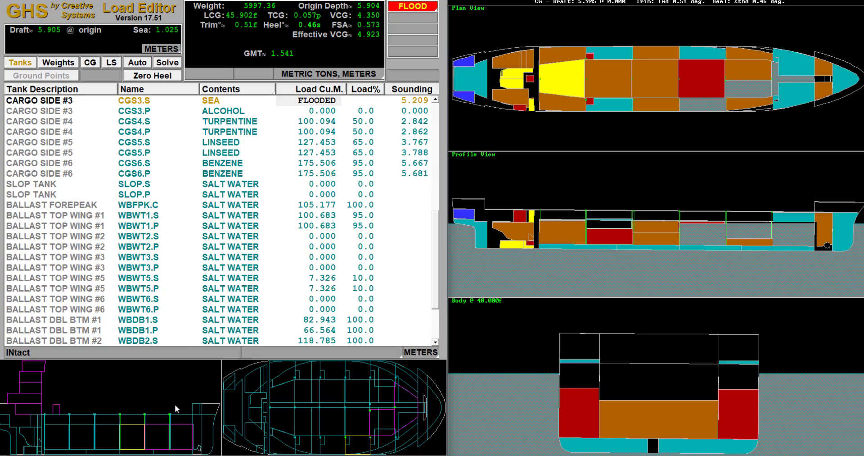
left_click(118, 449)
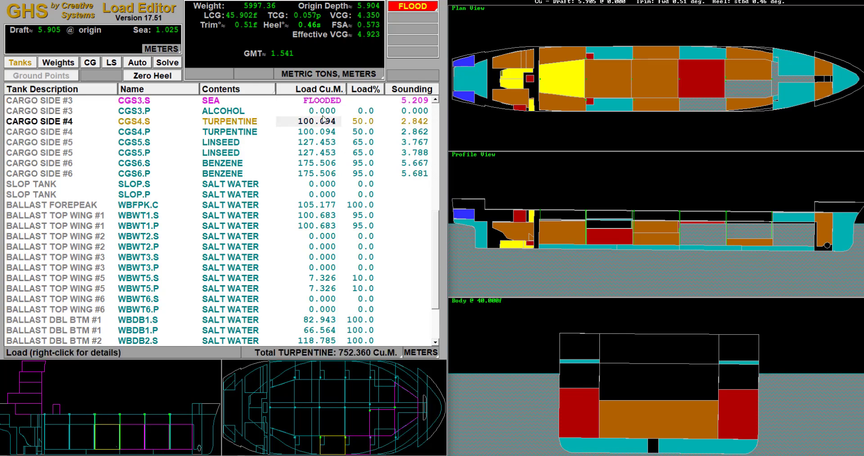
right_click(322, 116)
right_click(322, 122)
left_click(347, 161)
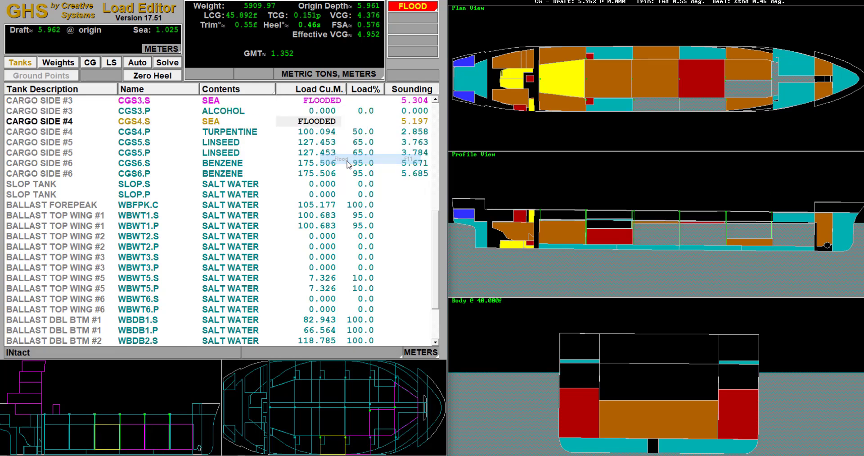
- Flood starboard cargo side tanks CGS5.S and CGS6.S, dropping GMT to 0.852
left_click(87, 444)
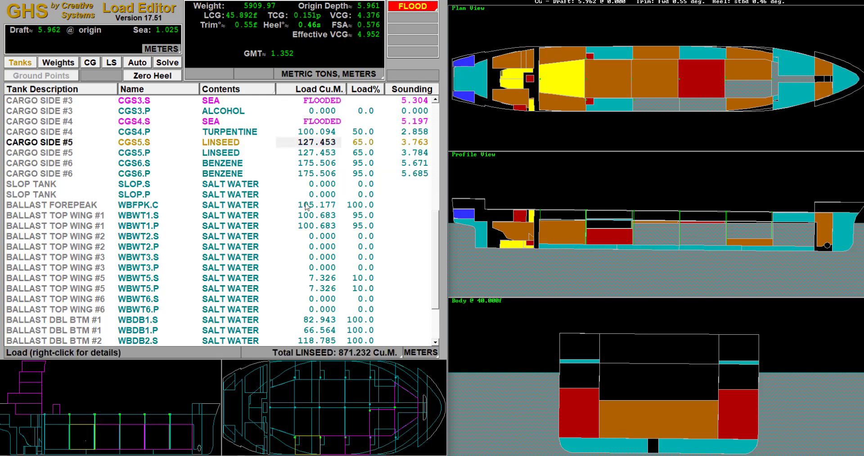
right_click(319, 144)
left_click(339, 181)
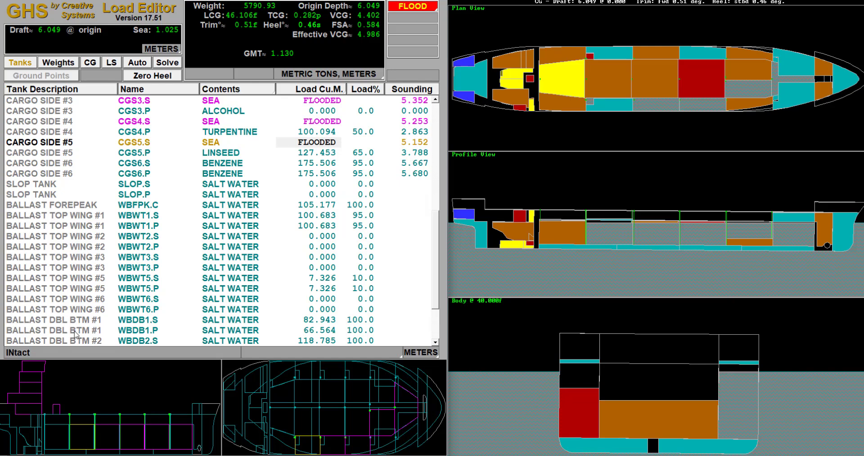
left_click(65, 440)
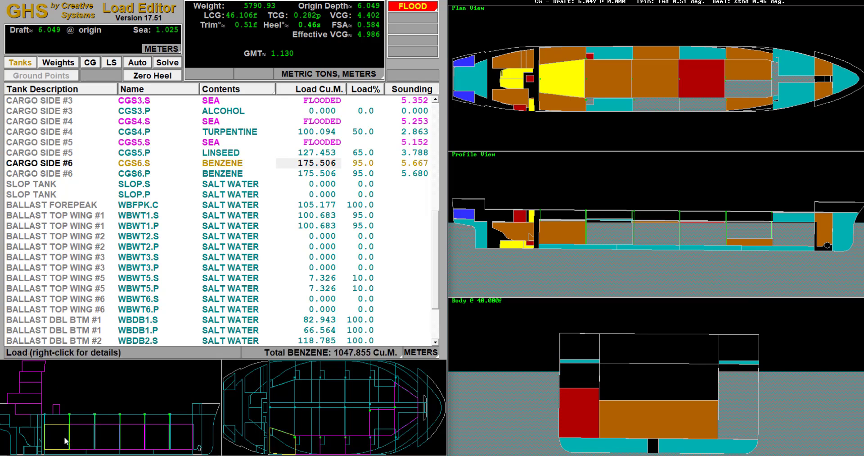
right_click(319, 161)
left_click(345, 199)
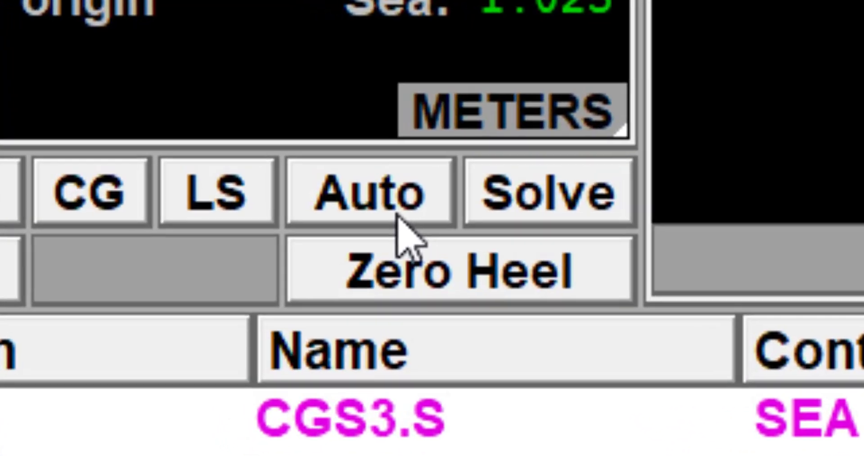
- Auto-solve equilibrium from zero heel, giving a 12.47° starboard list and GMT 2.738
left_click(397, 215)
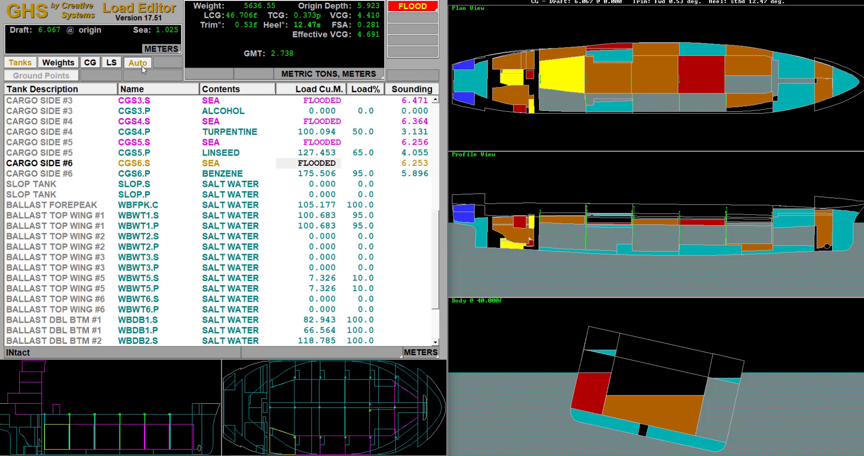
left_click(141, 66)
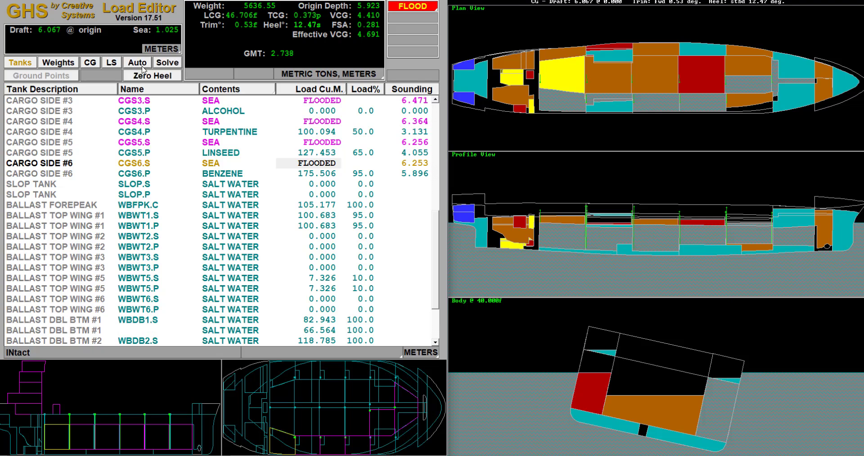
left_click(153, 76)
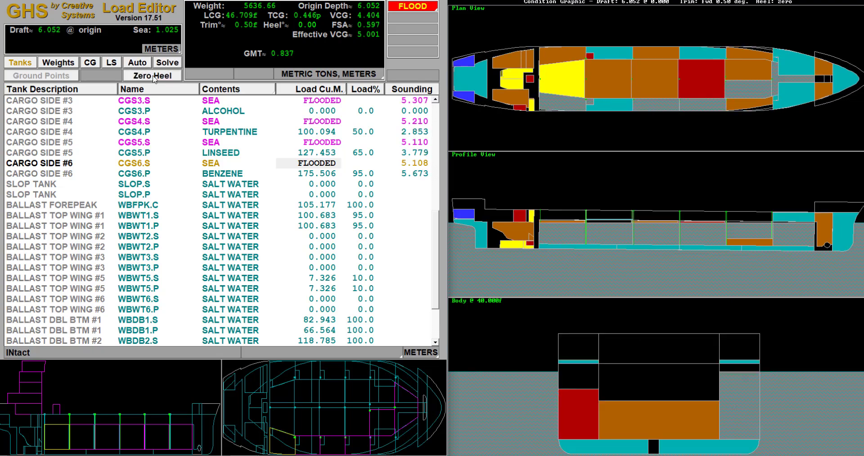
left_click(145, 64)
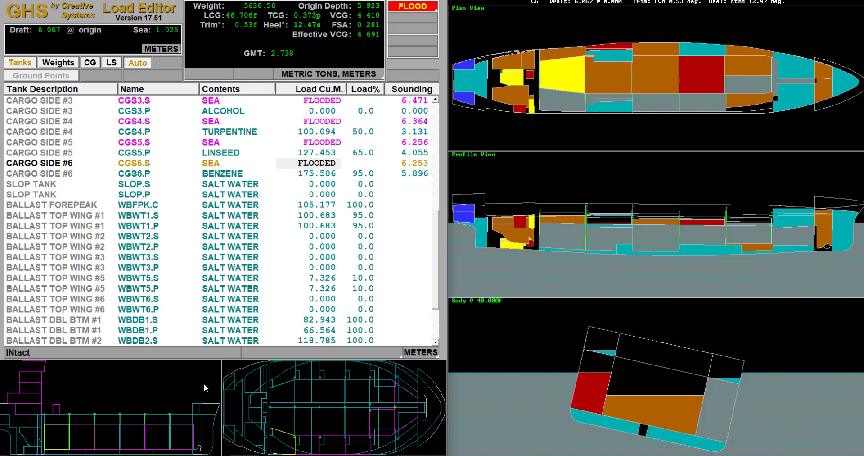
- Flood starboard double-bottom ballast tanks WBDB4.S, WBDB3.S and WBDB2.S
left_click(296, 427)
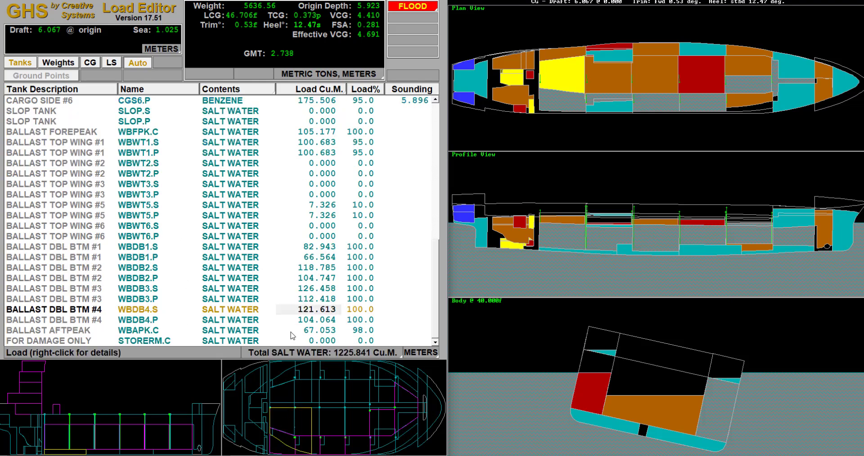
right_click(325, 314)
left_click(346, 351)
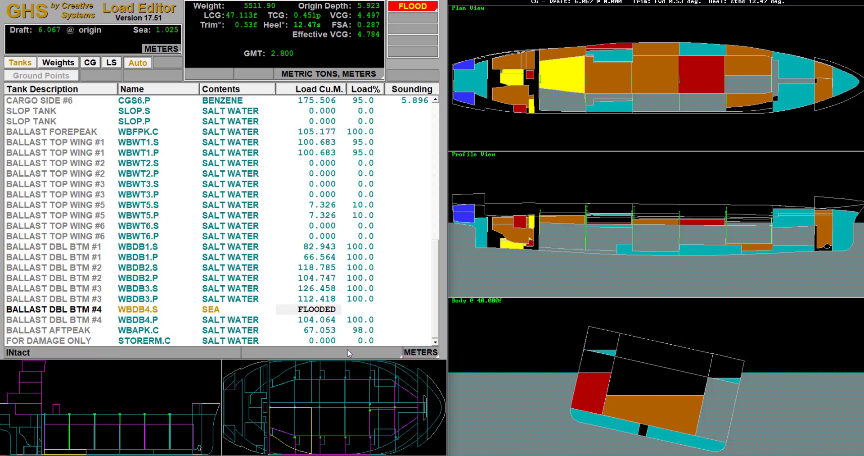
left_click(318, 288)
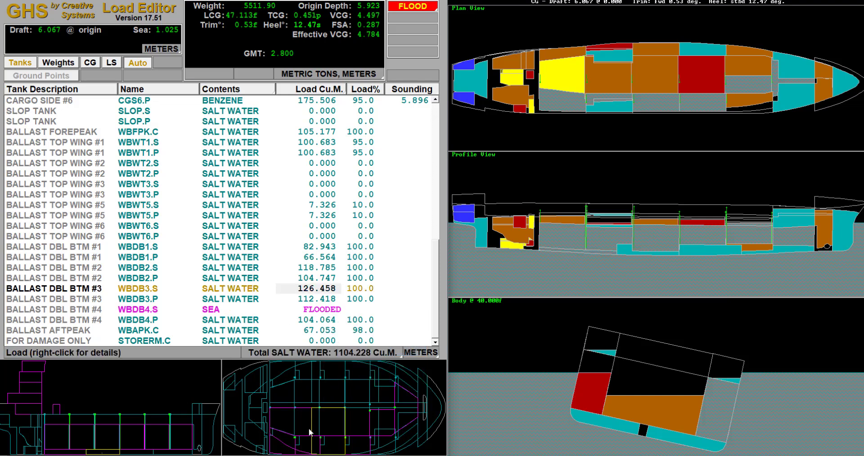
right_click(319, 288)
left_click(350, 330)
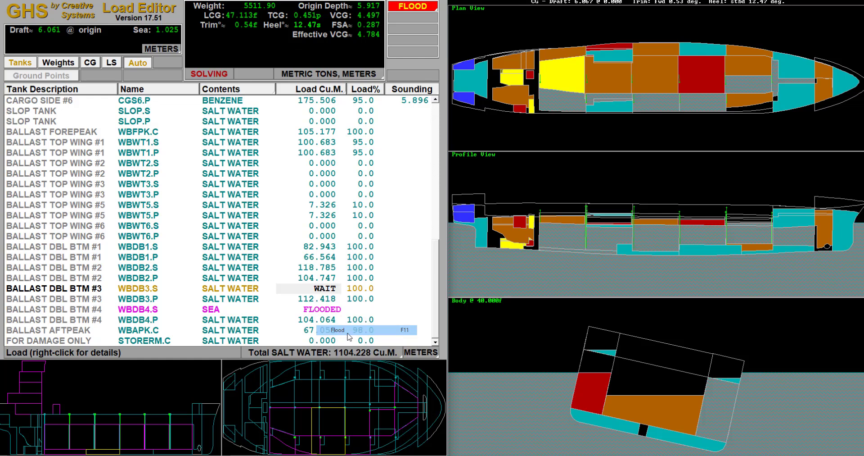
key("Up")
key("Up")
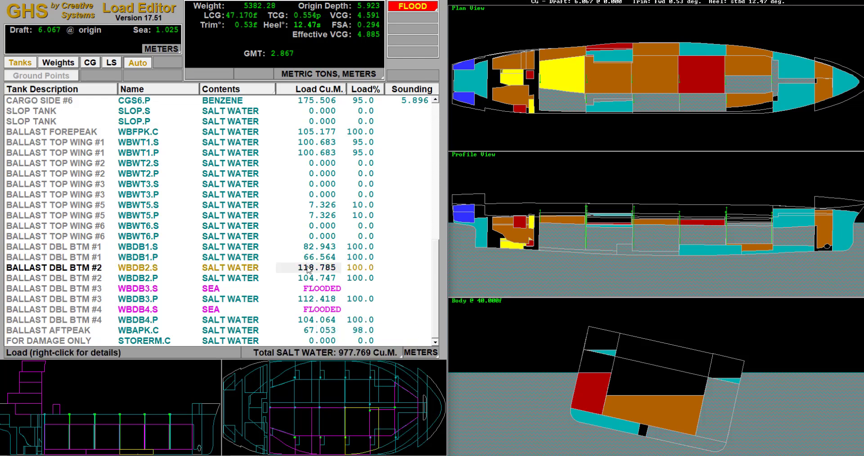
right_click(309, 268)
left_click(341, 310)
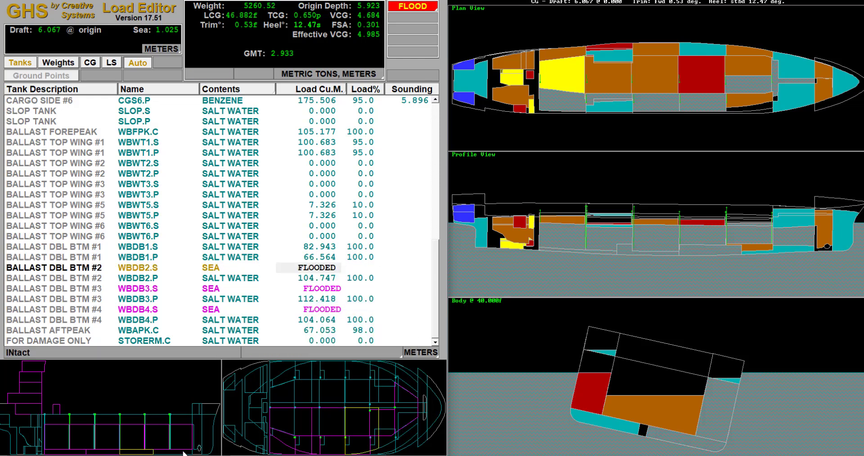
- Flood ballast tanks WBDB1.S and WBWT2.S, raising heel to 13.46°
key("Up")
right_click(315, 250)
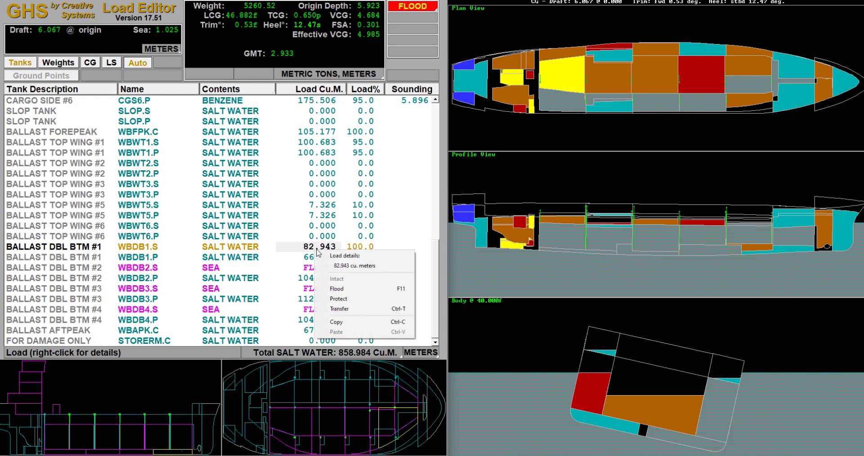
left_click(334, 290)
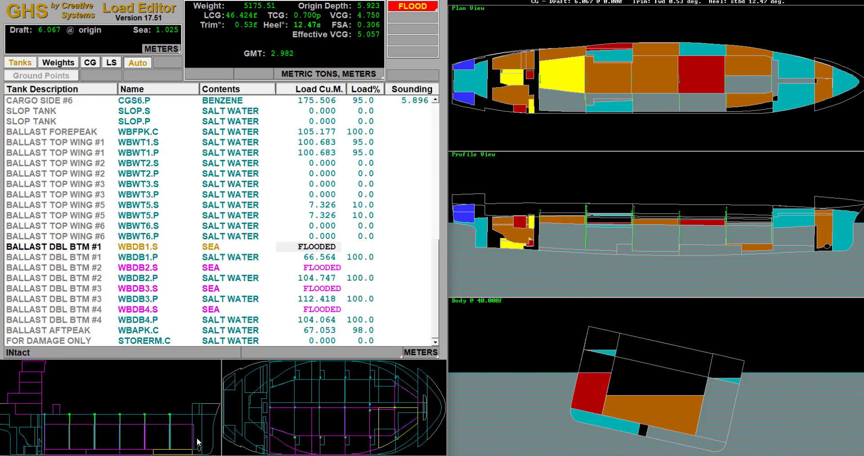
left_click(383, 442)
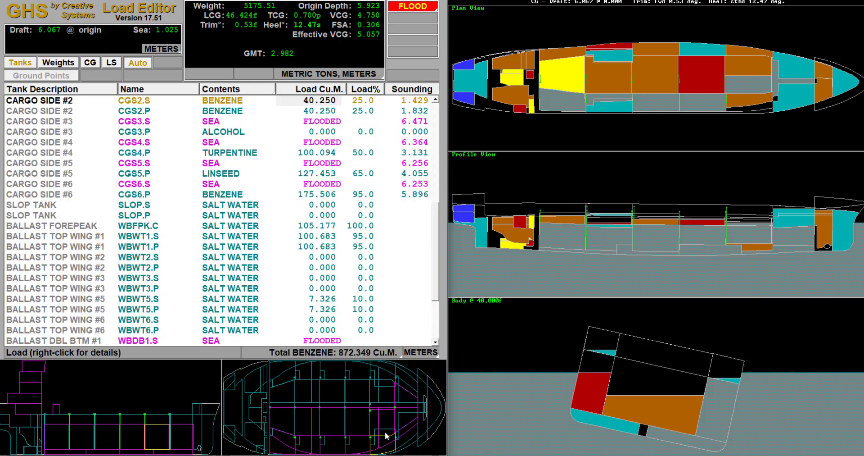
left_click(386, 433)
right_click(304, 262)
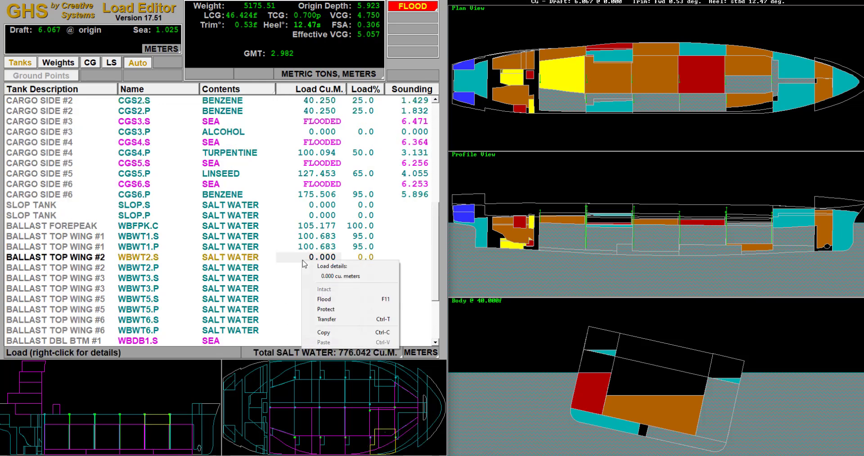
left_click(324, 299)
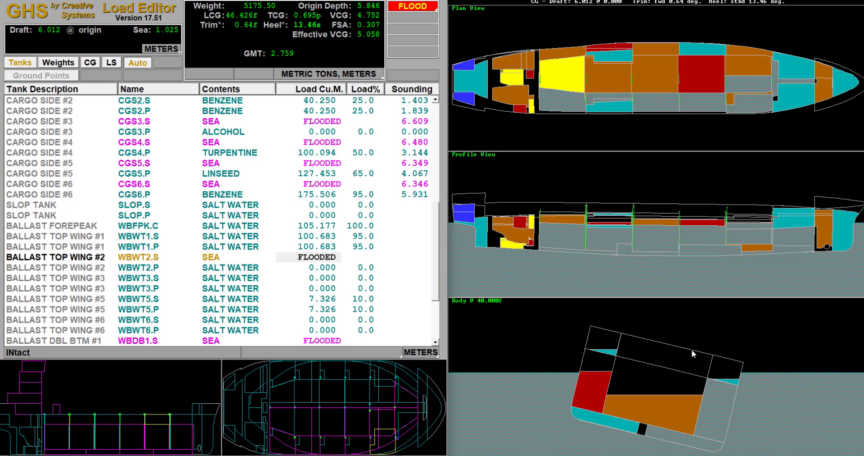